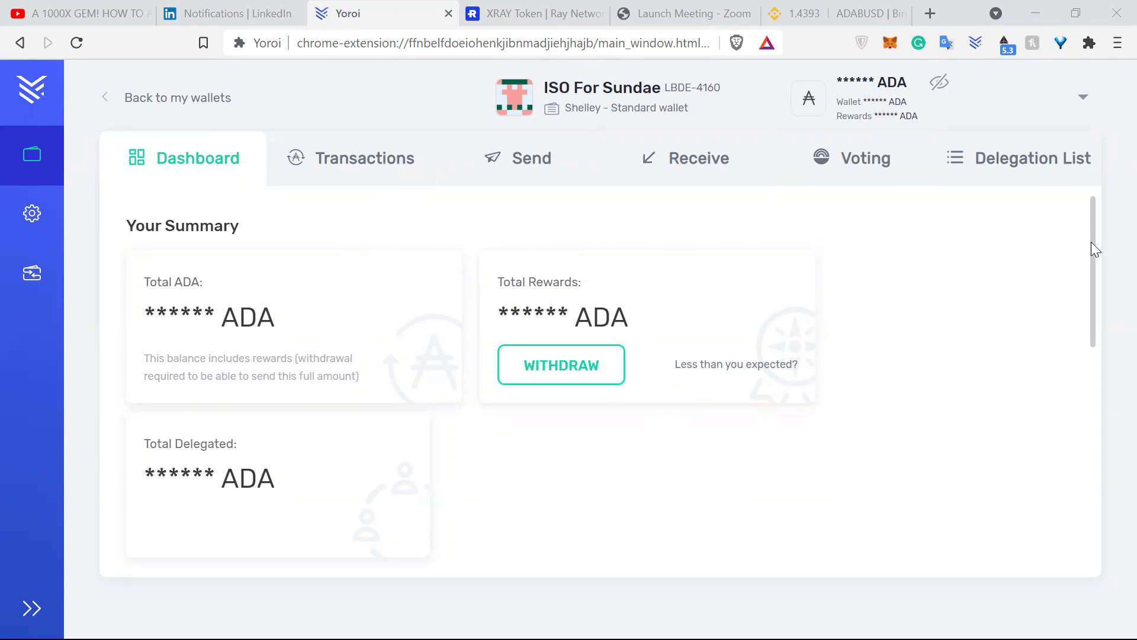
Step: Highlight the ADA label in the dashboard's Total Rewards card, then clear the selection
mouse_move(1091, 242)
mouse_down()
mouse_move(1092, 277)
mouse_move(1092, 235)
mouse_up()
drag(631, 330, 521, 329)
click(592, 330)
drag(630, 328, 582, 332)
click(639, 337)
click(650, 330)
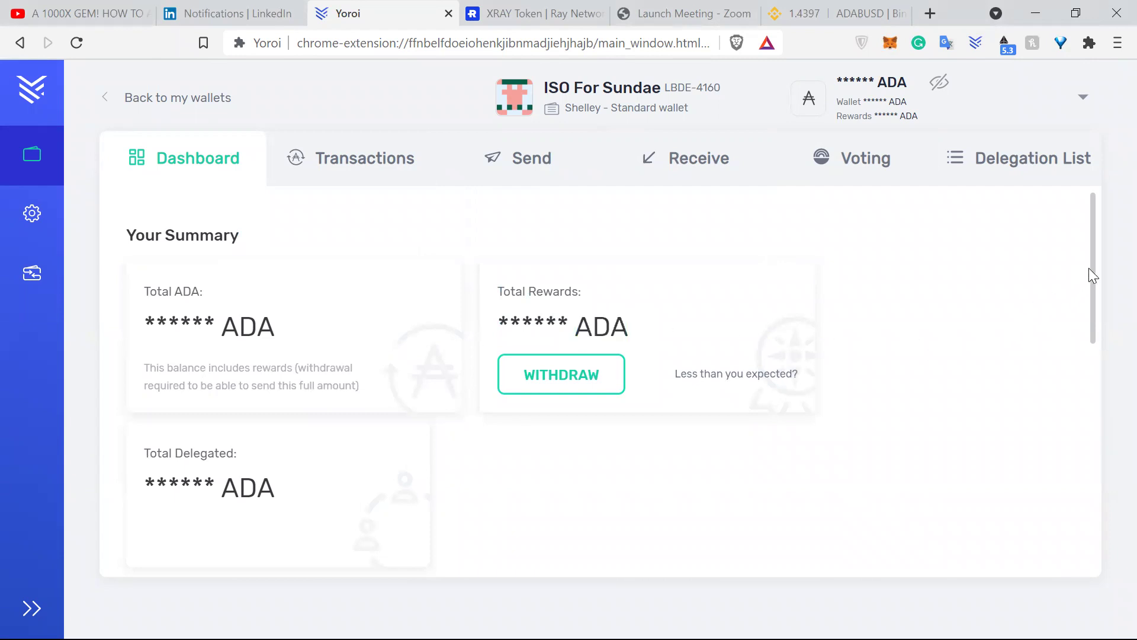
mouse_move(1090, 267)
mouse_down()
mouse_move(1068, 507)
mouse_move(1071, 259)
mouse_up()
double_click(584, 326)
click(745, 344)
mouse_move(1093, 260)
mouse_down()
mouse_move(1092, 271)
mouse_move(1092, 257)
mouse_up()
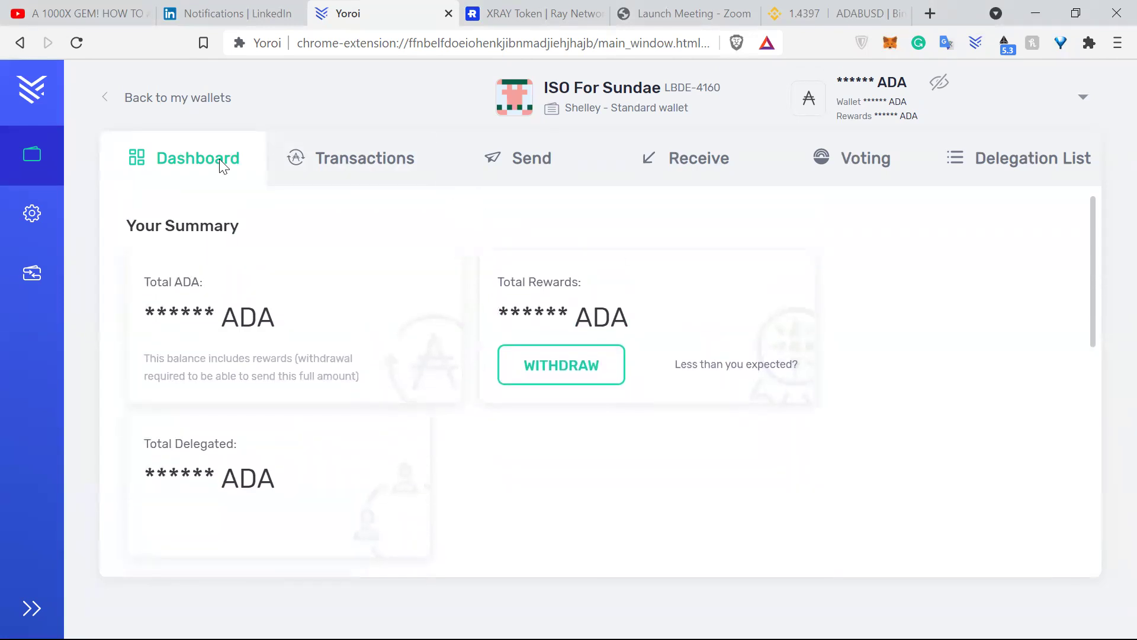
double_click(585, 318)
click(744, 337)
mouse_move(1095, 251)
mouse_down()
mouse_move(1064, 527)
mouse_move(1073, 353)
mouse_move(1095, 249)
mouse_up()
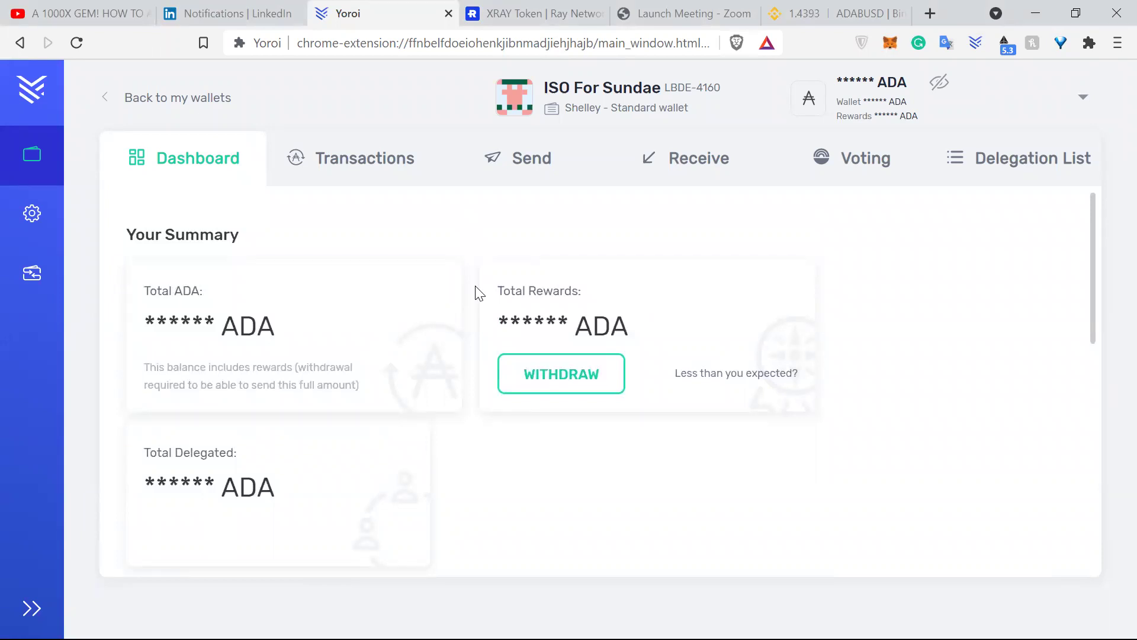
Step: Scroll through the dashboard, re-highlighting the Total Rewards ADA amount along the way
scroll(477, 292, down, 2)
scroll(475, 292, up, 2)
drag(492, 318, 642, 327)
click(776, 325)
scroll(811, 329, down, 1)
scroll(811, 329, down, 1)
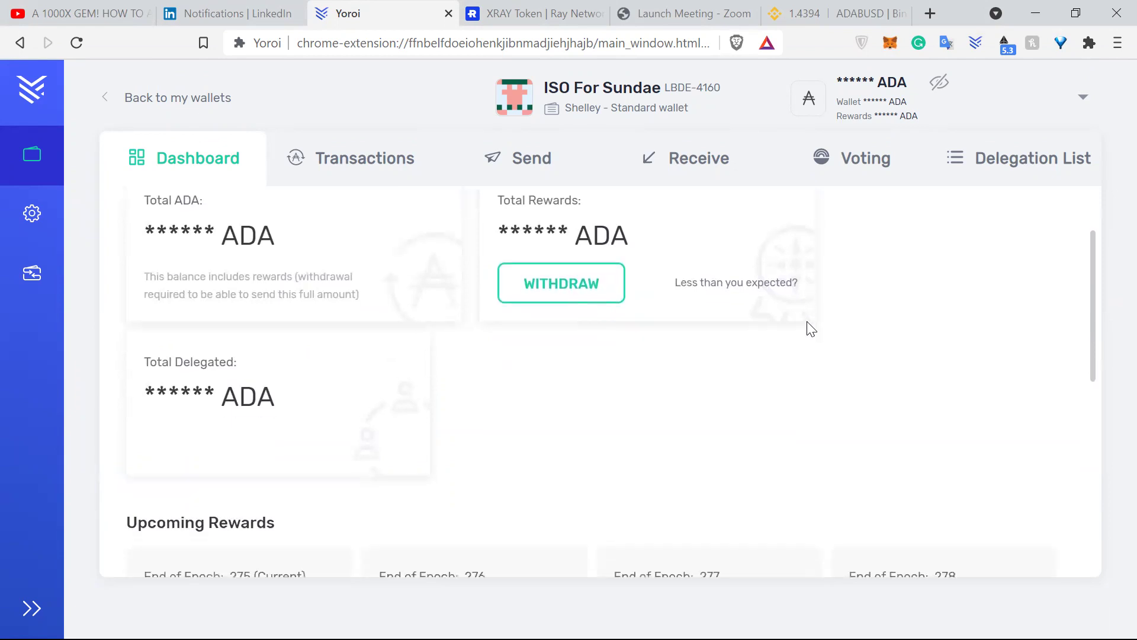
scroll(811, 329, up, 2)
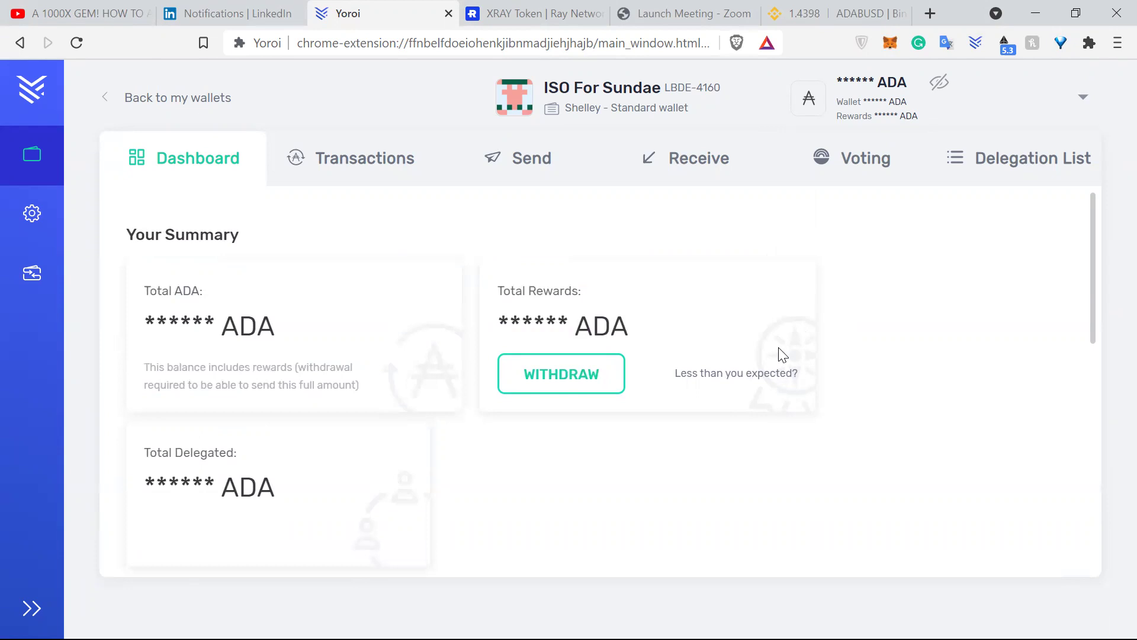
scroll(768, 338, down, 1)
scroll(768, 338, up, 1)
Step: Highlight the hidden Total ADA balance on the dashboard
drag(128, 338, 358, 325)
drag(152, 315, 297, 330)
click(139, 336)
drag(139, 335, 255, 329)
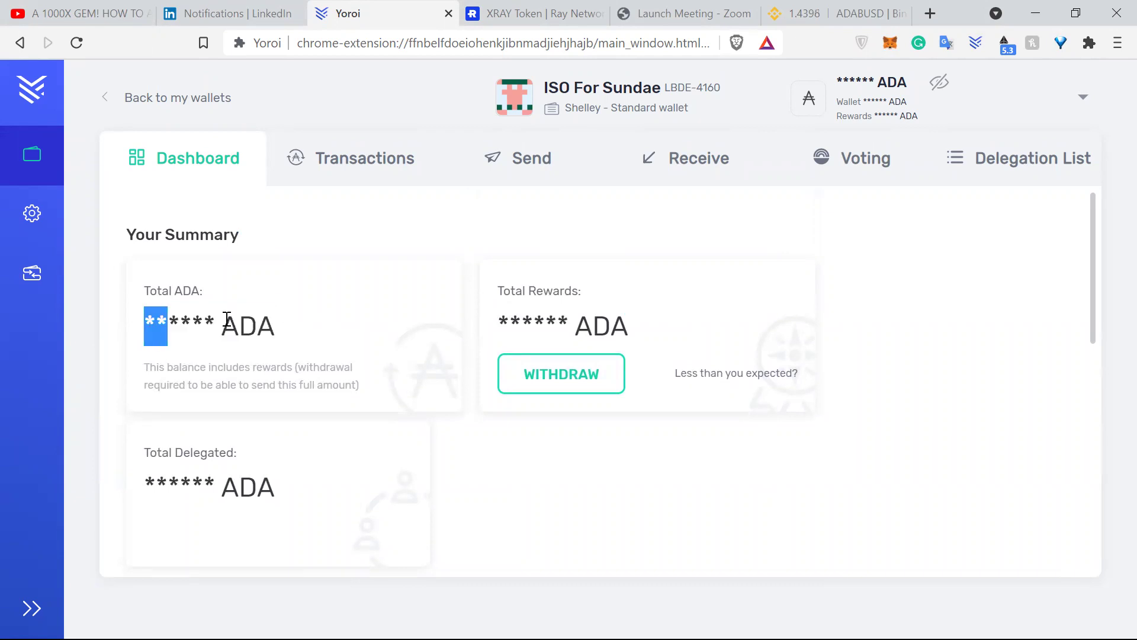
click(381, 322)
Step: Scroll down to Upcoming Rewards and highlight the delegated Ray Network pool name
scroll(381, 322, down, 2)
scroll(636, 394, down, 3)
drag(197, 428, 357, 438)
click(357, 438)
scroll(325, 384, down, 2)
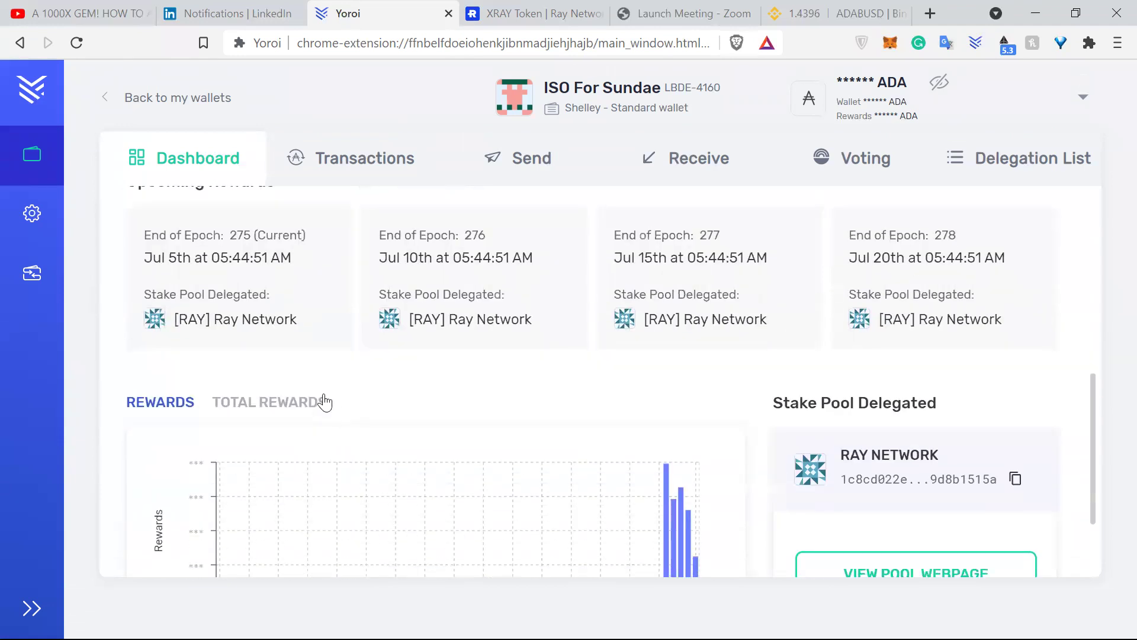
drag(175, 320, 302, 323)
click(368, 323)
scroll(497, 323, up, 6)
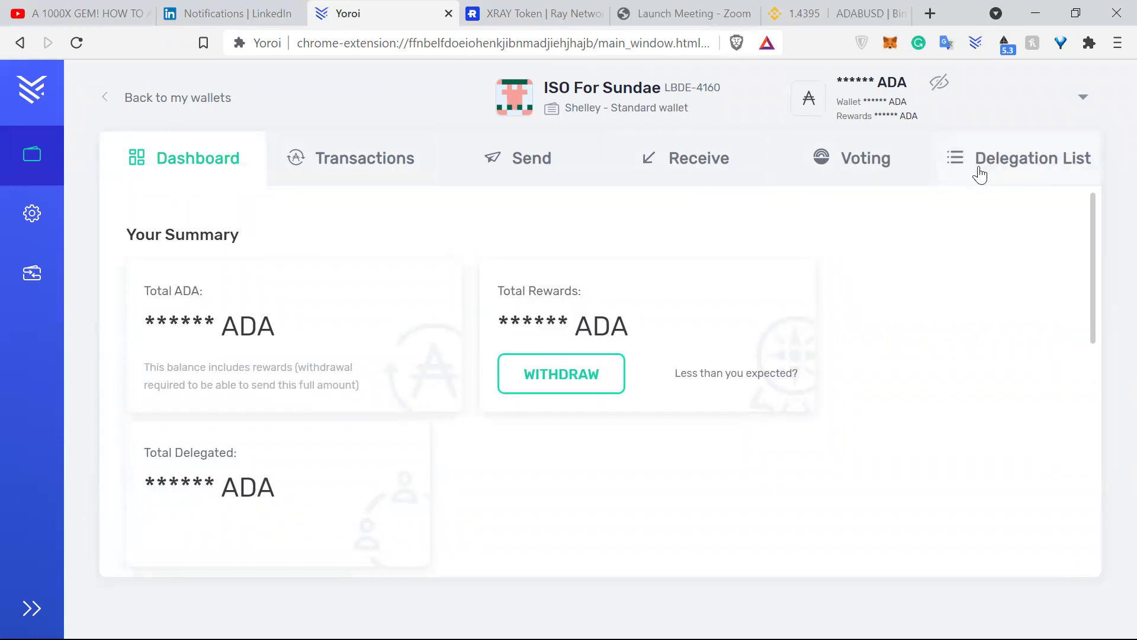
Step: Search the Delegation List stake pools for 'Ray Network'
click(1000, 161)
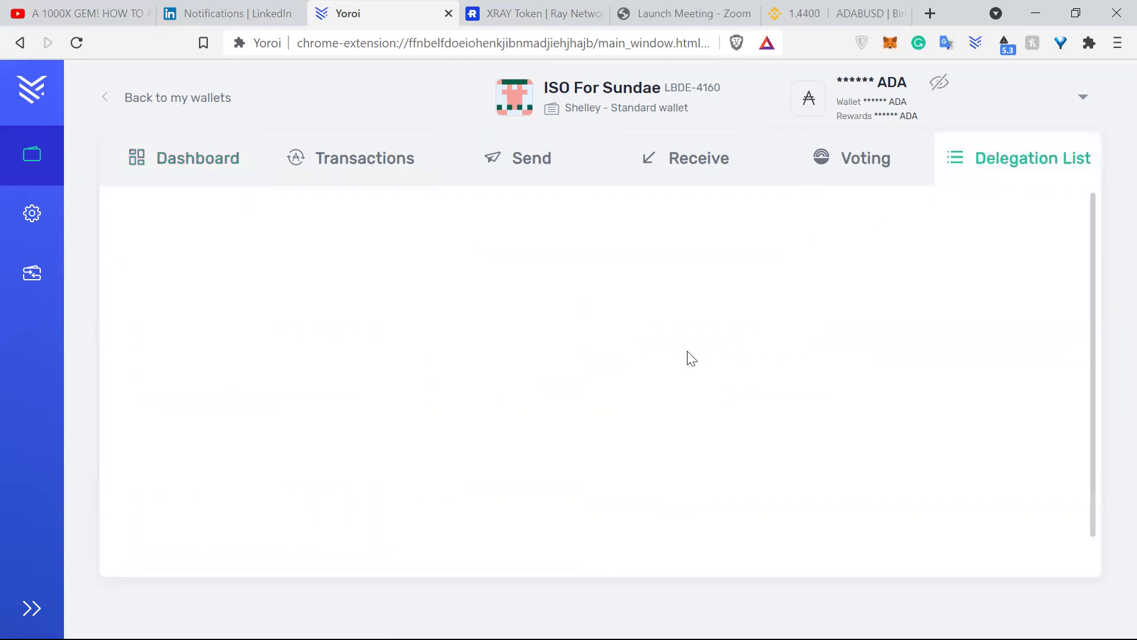
scroll(822, 327, down, 1)
text(Ray Network)
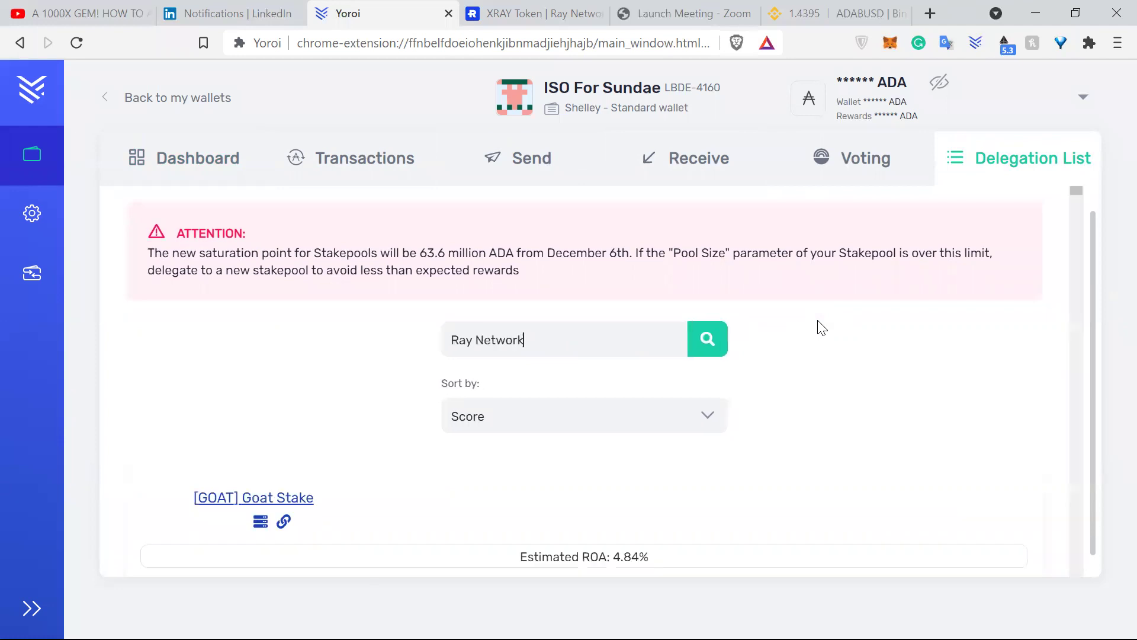
click(706, 341)
Step: Scroll through the RAY, RAY2 and RAY3 pool cards, reviewing the RAY pool's ROA, size, costs and pledge
scroll(606, 441, down, 1)
scroll(610, 442, down, 3)
scroll(314, 317, up, 2)
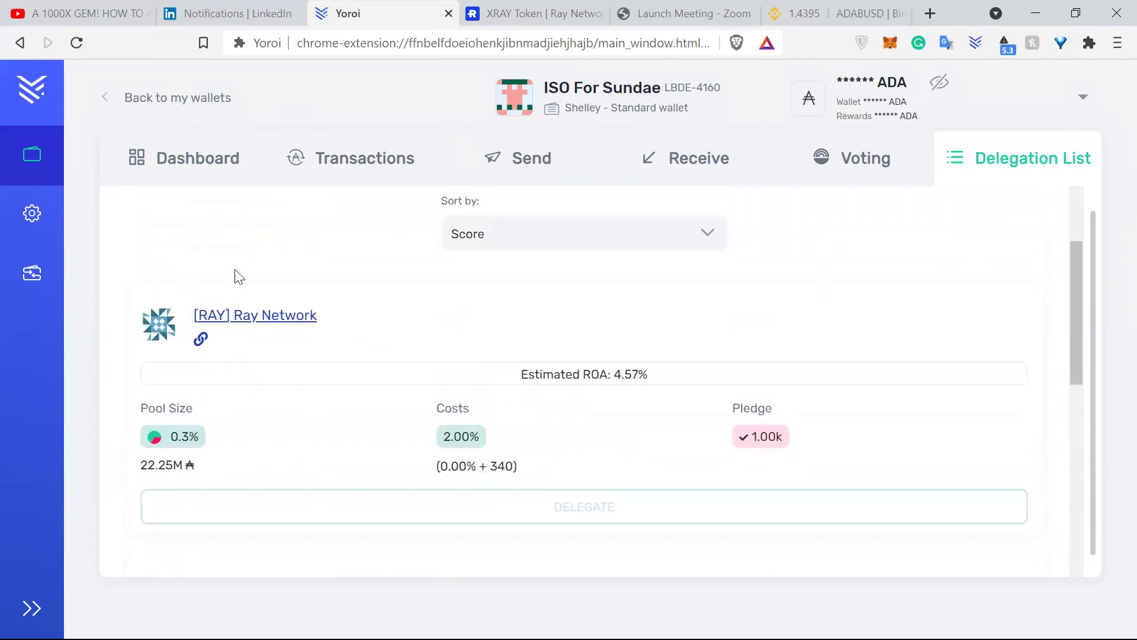
scroll(254, 308, down, 5)
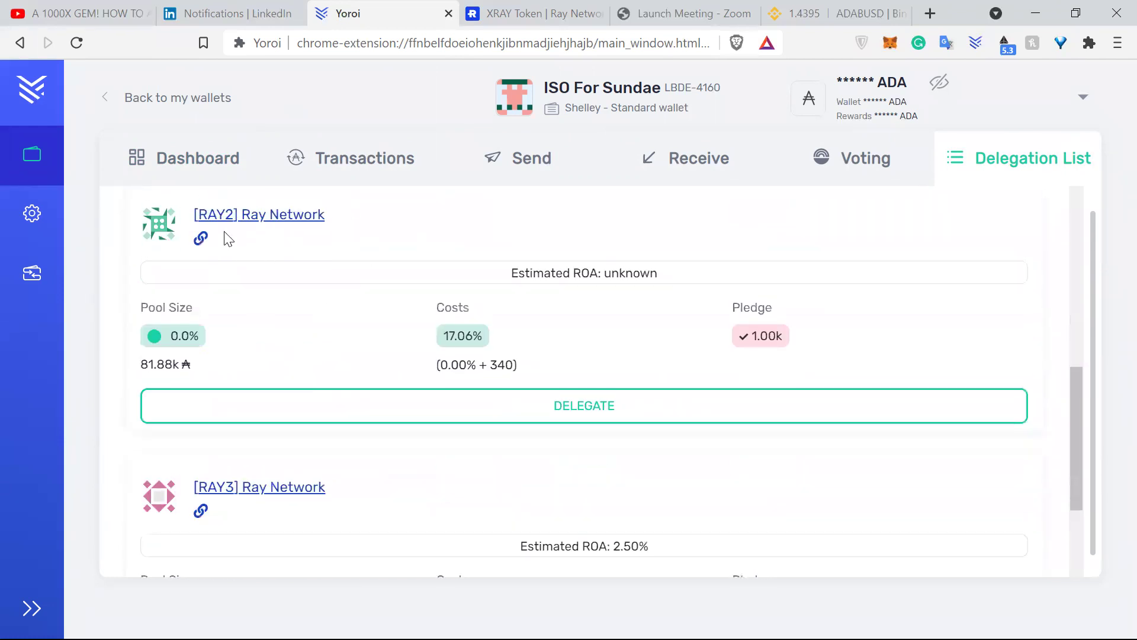
scroll(373, 410, down, 2)
scroll(527, 462, up, 4)
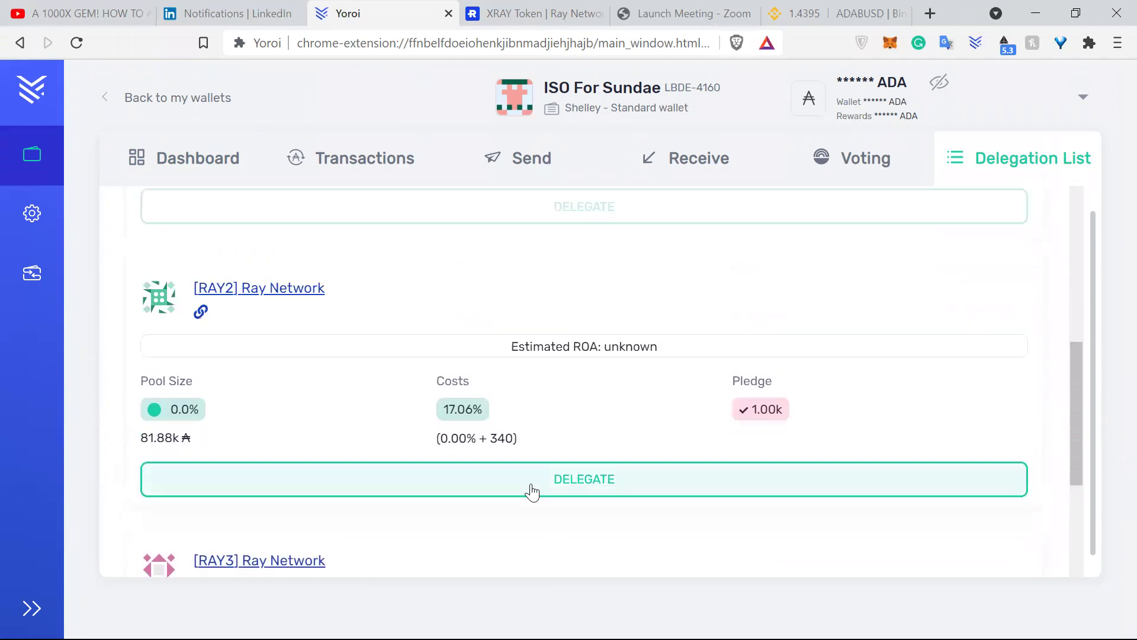
scroll(415, 414, down, 3)
scroll(497, 471, down, 1)
scroll(388, 287, up, 8)
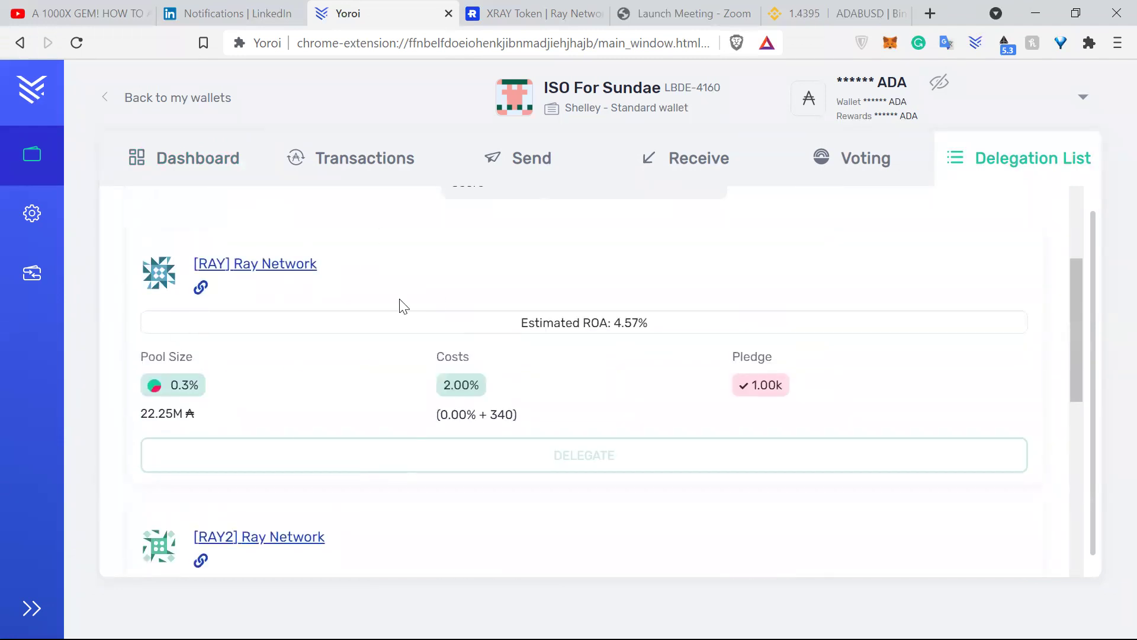
scroll(399, 302, down, 4)
scroll(510, 308, up, 4)
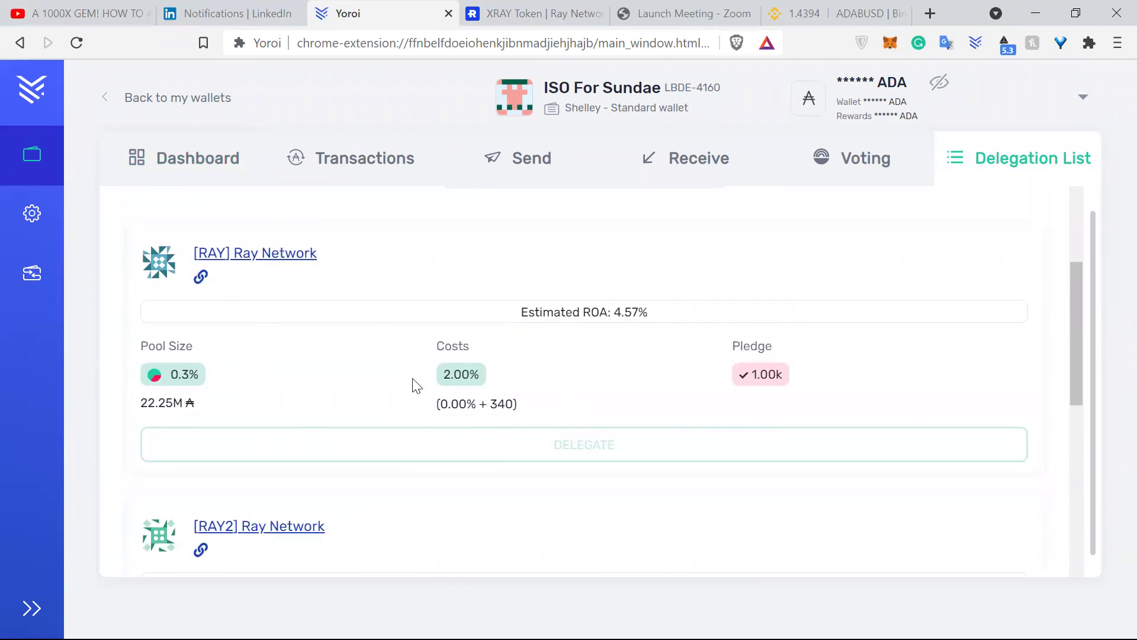
drag(215, 253, 886, 416)
click(906, 420)
scroll(841, 450, down, 3)
scroll(622, 403, up, 4)
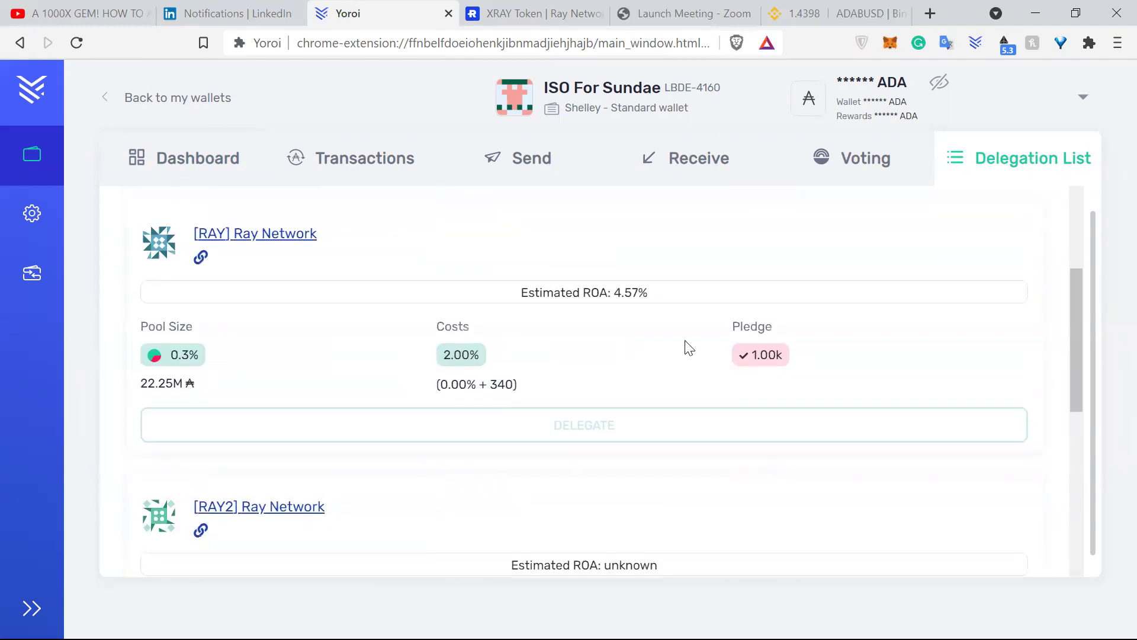
scroll(610, 430, up, 3)
scroll(608, 429, down, 9)
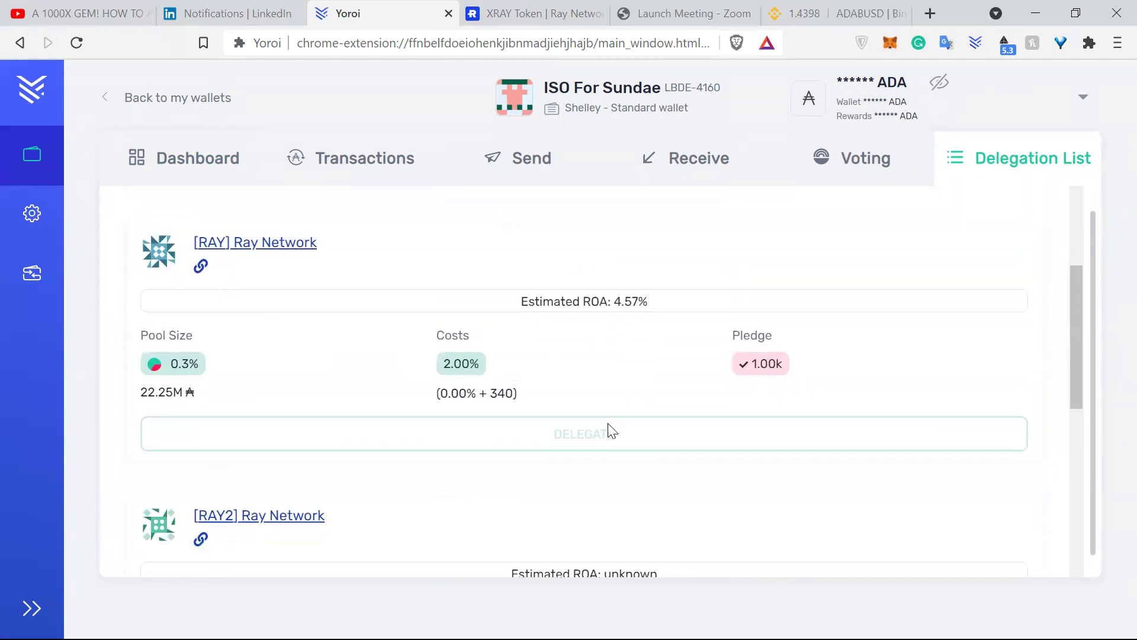
scroll(488, 446, up, 2)
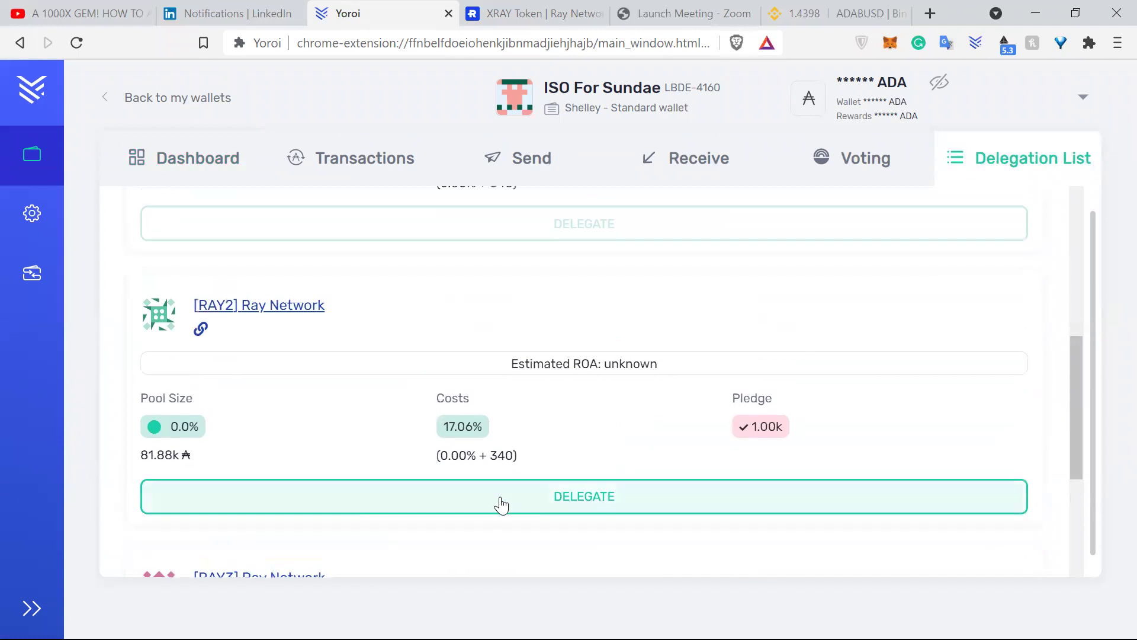
Step: Start delegating to the RAY2 pool and read the one-pool-at-a-time delegation note
click(500, 499)
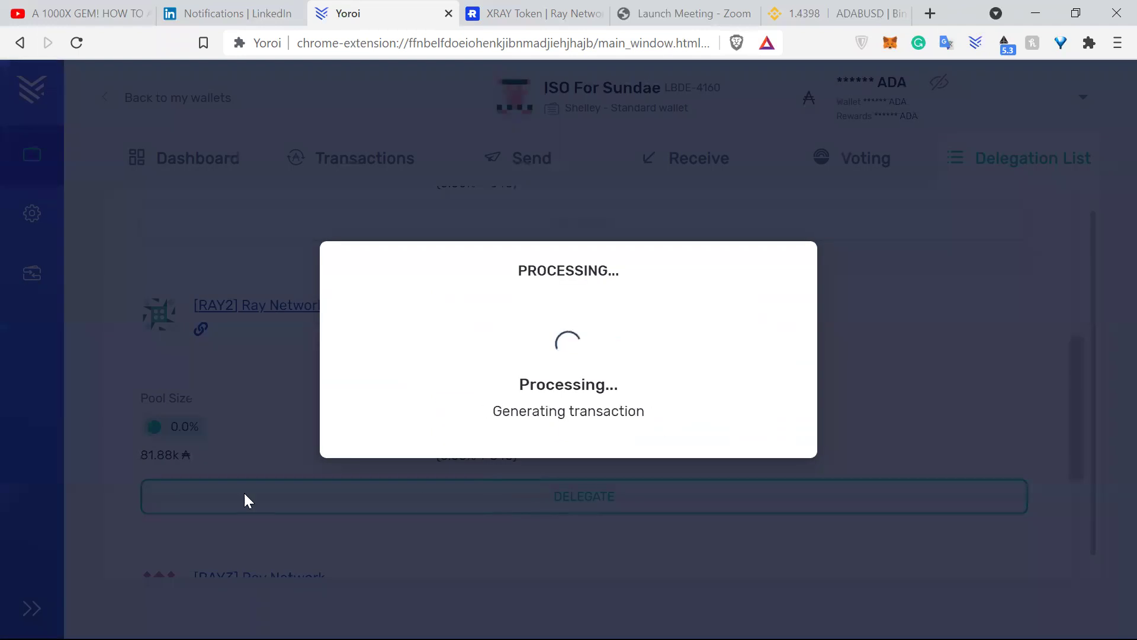
scroll(619, 406, down, 2)
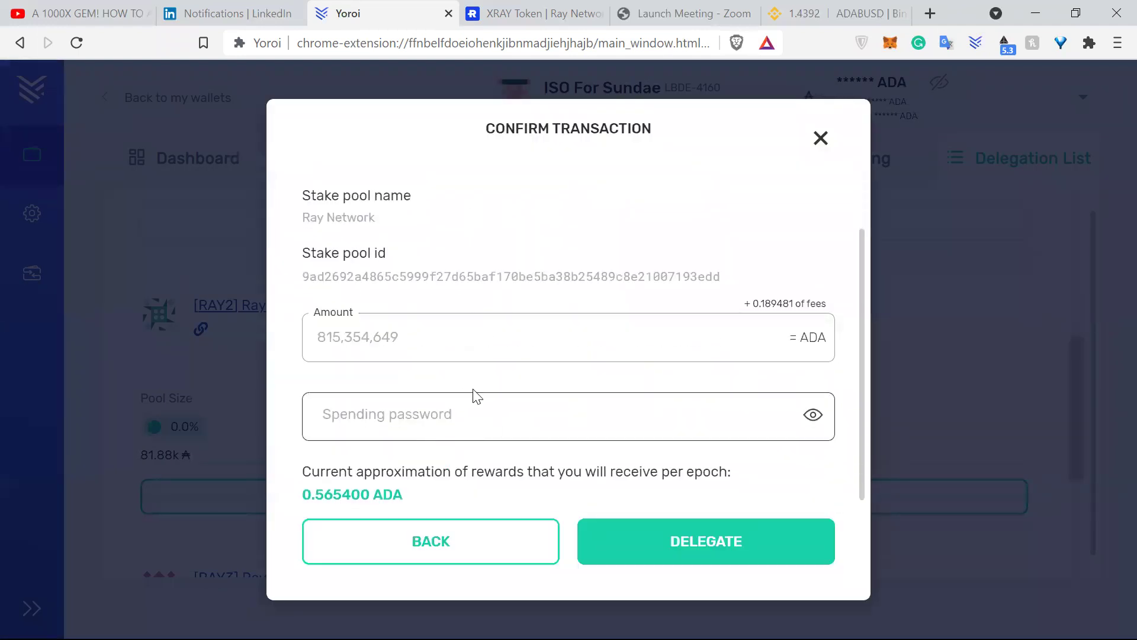
scroll(474, 394, up, 2)
drag(324, 170, 362, 172)
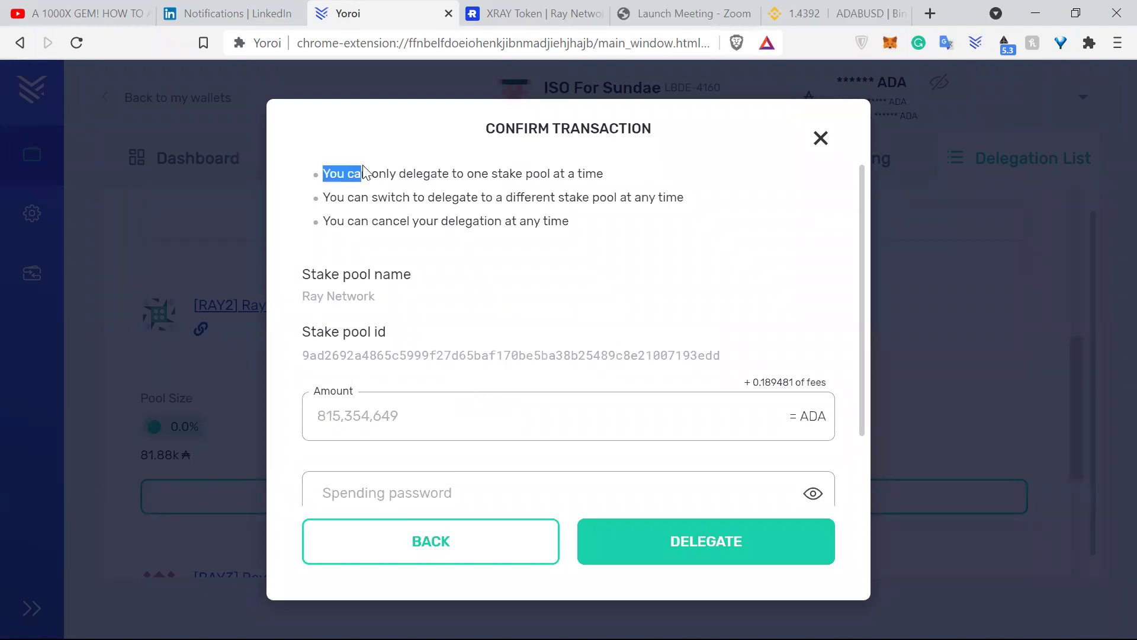
drag(604, 176, 326, 172)
click(478, 191)
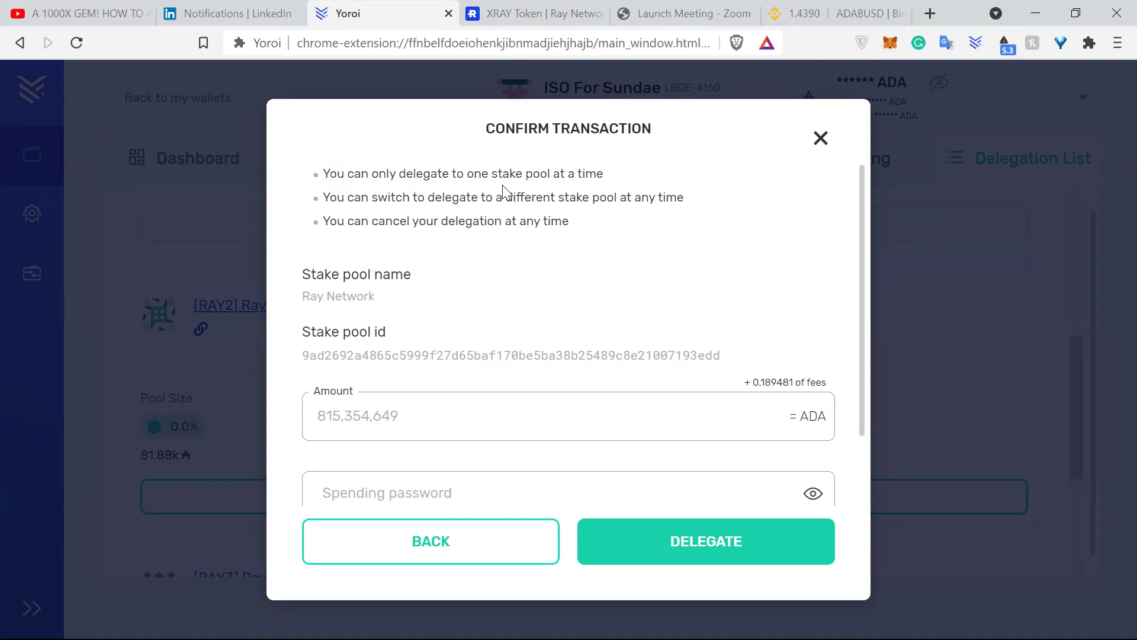
drag(325, 173, 610, 175)
click(620, 178)
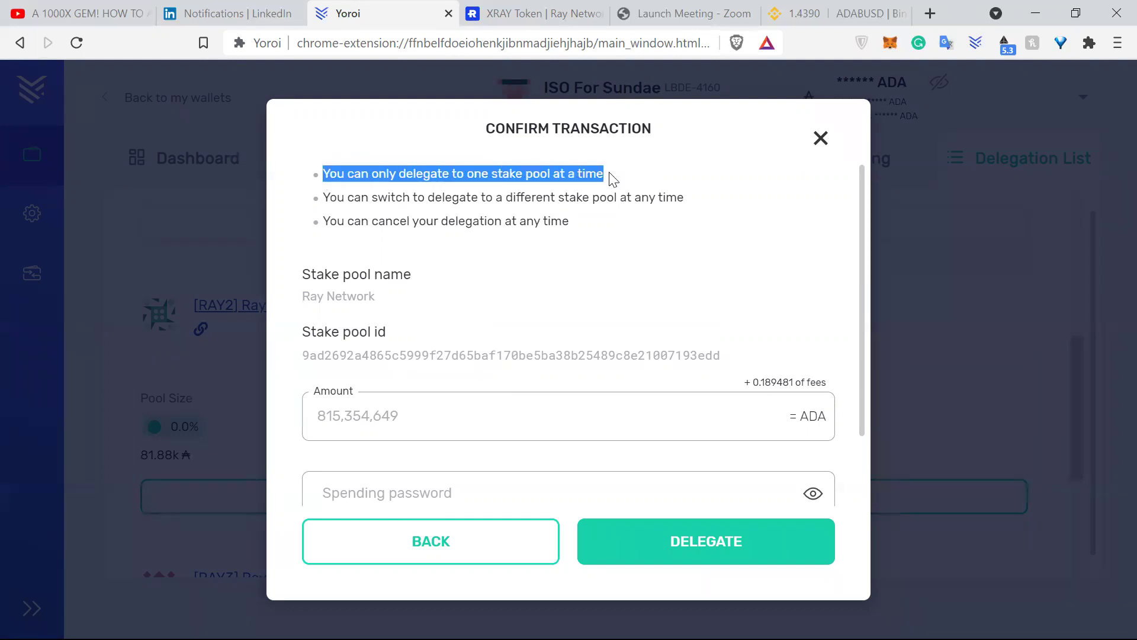
click(618, 184)
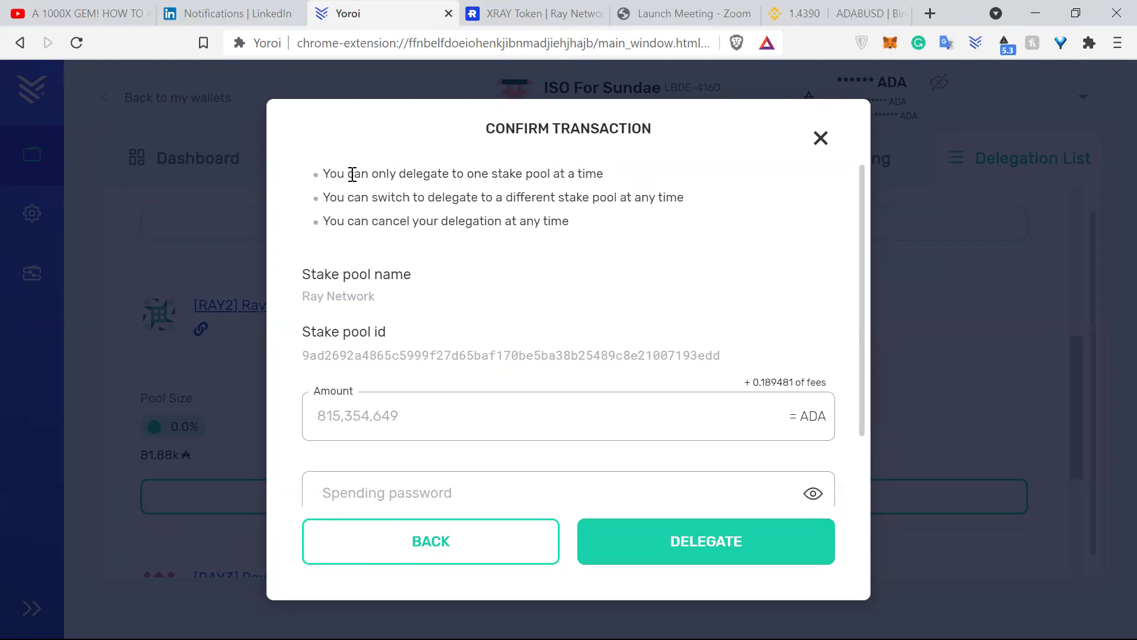
drag(356, 172, 602, 168)
drag(456, 173, 645, 180)
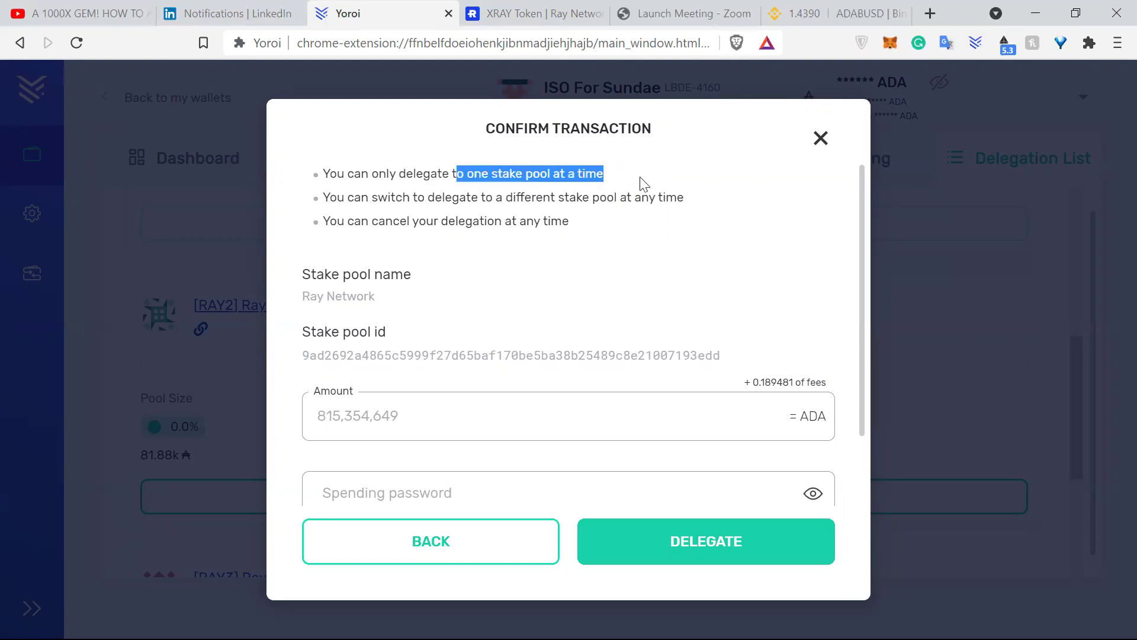
click(619, 187)
drag(456, 177, 610, 183)
click(615, 185)
drag(413, 173, 703, 178)
click(543, 202)
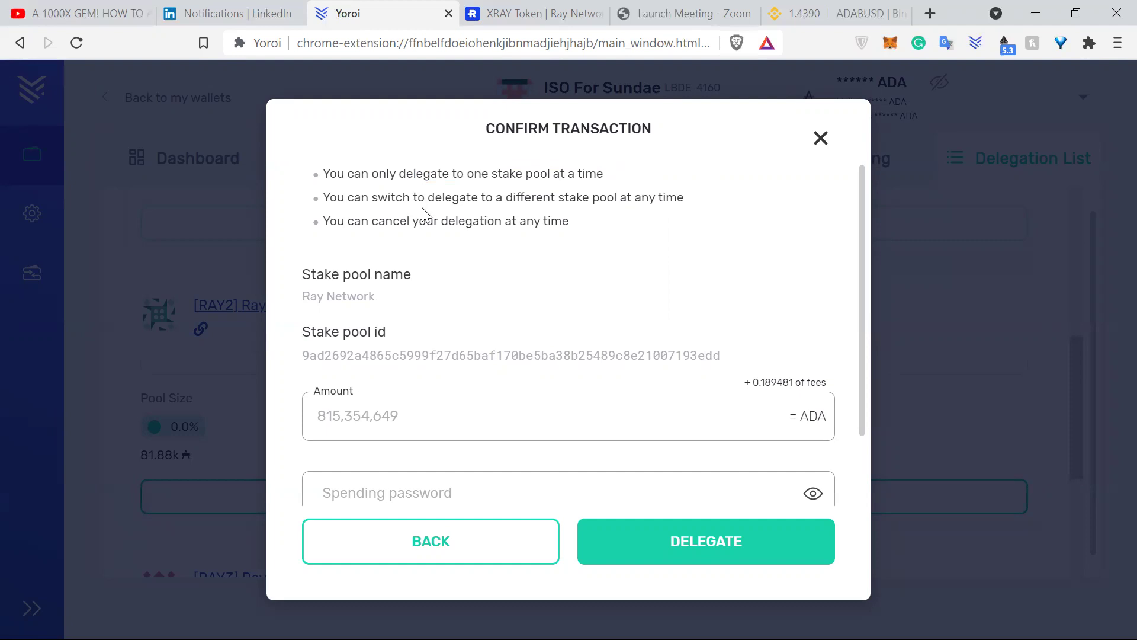
Step: Read the notes about switching stake pools and cancelling delegation
drag(424, 205, 701, 202)
click(439, 217)
drag(417, 198, 707, 209)
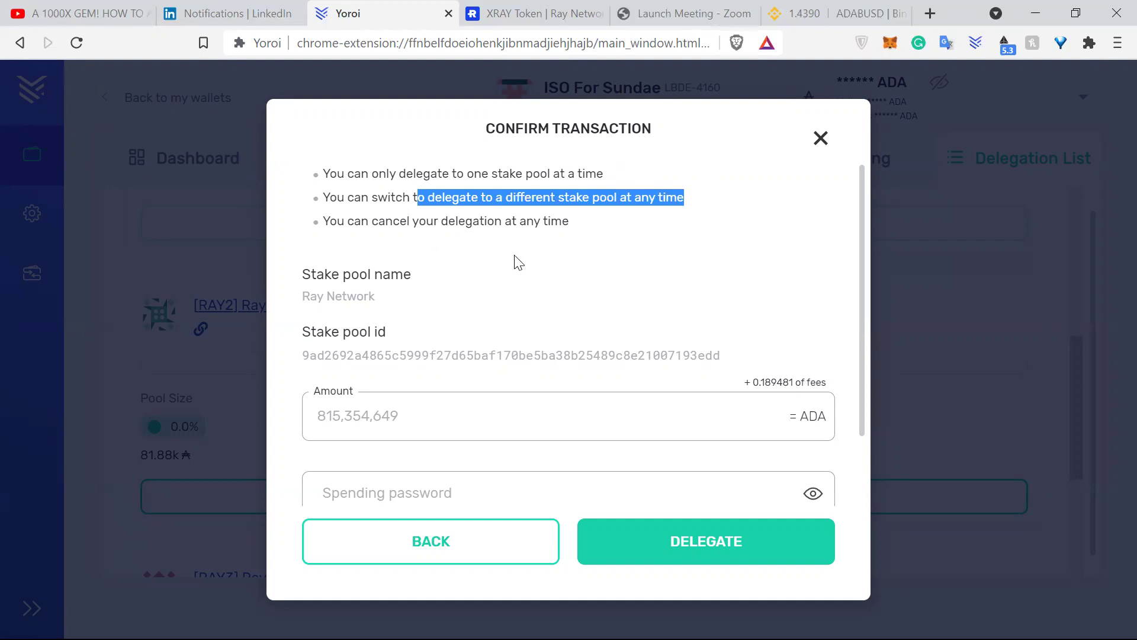
click(442, 198)
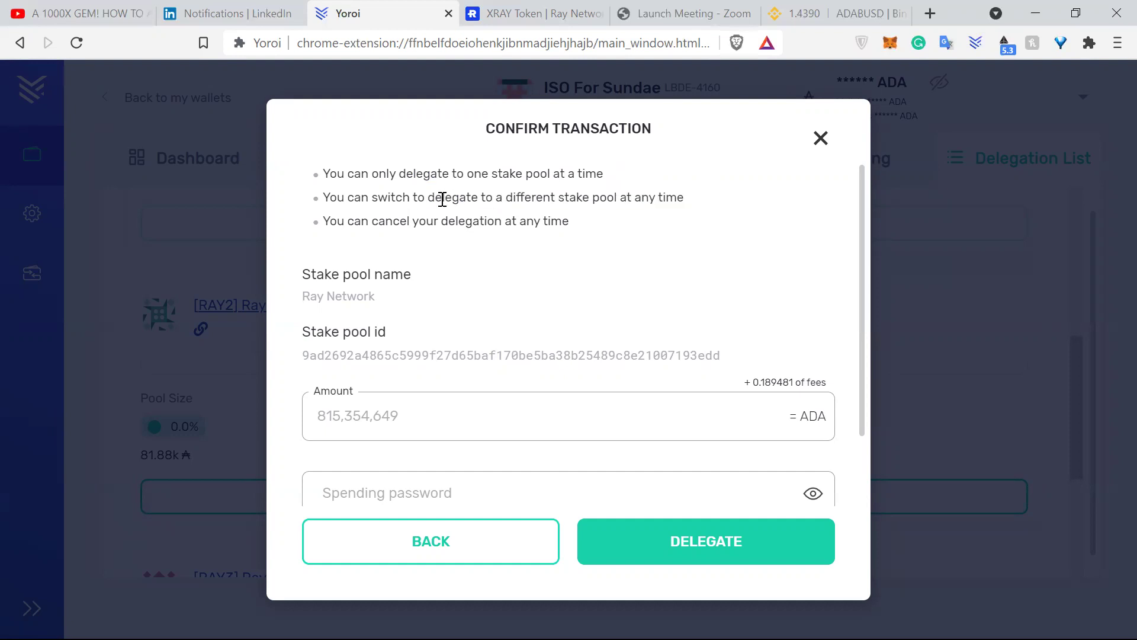
drag(427, 197, 718, 214)
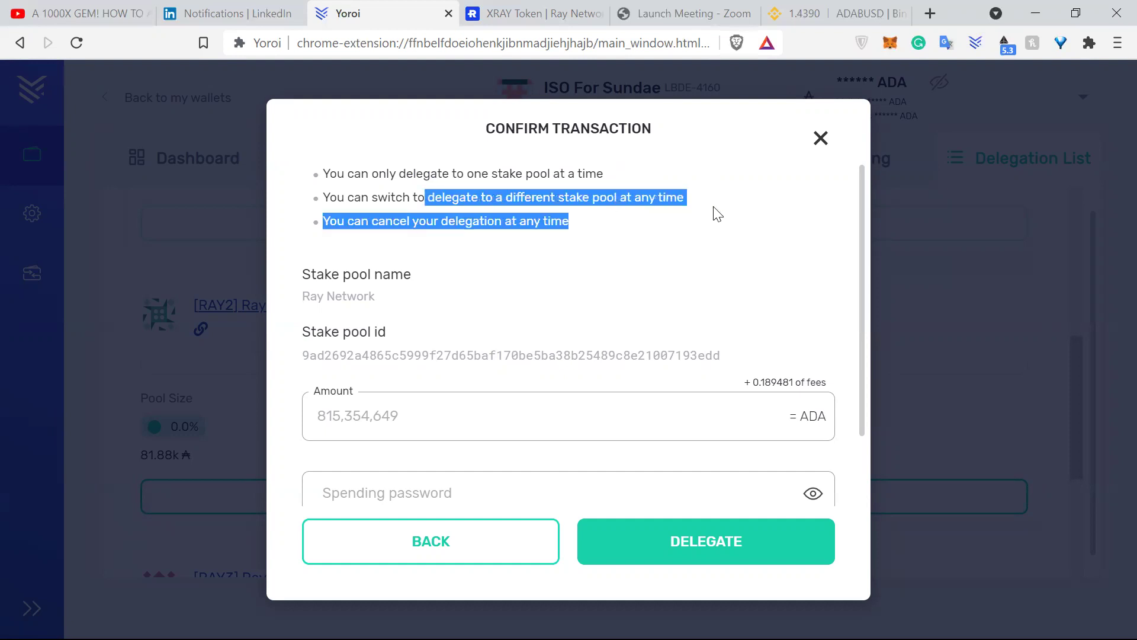
click(692, 230)
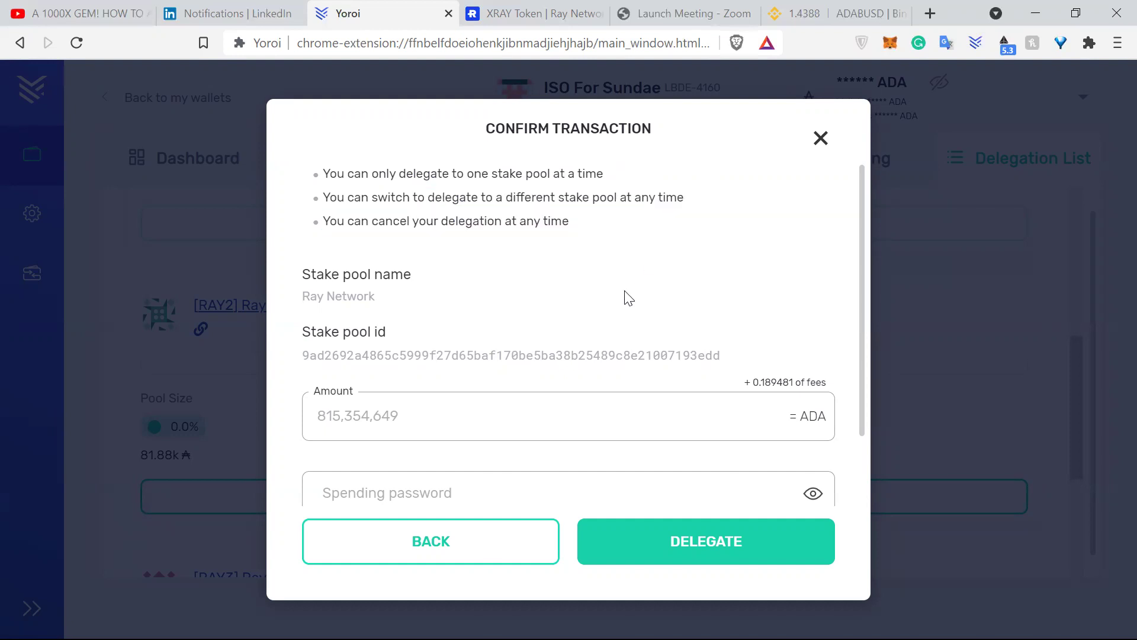
drag(359, 222, 610, 247)
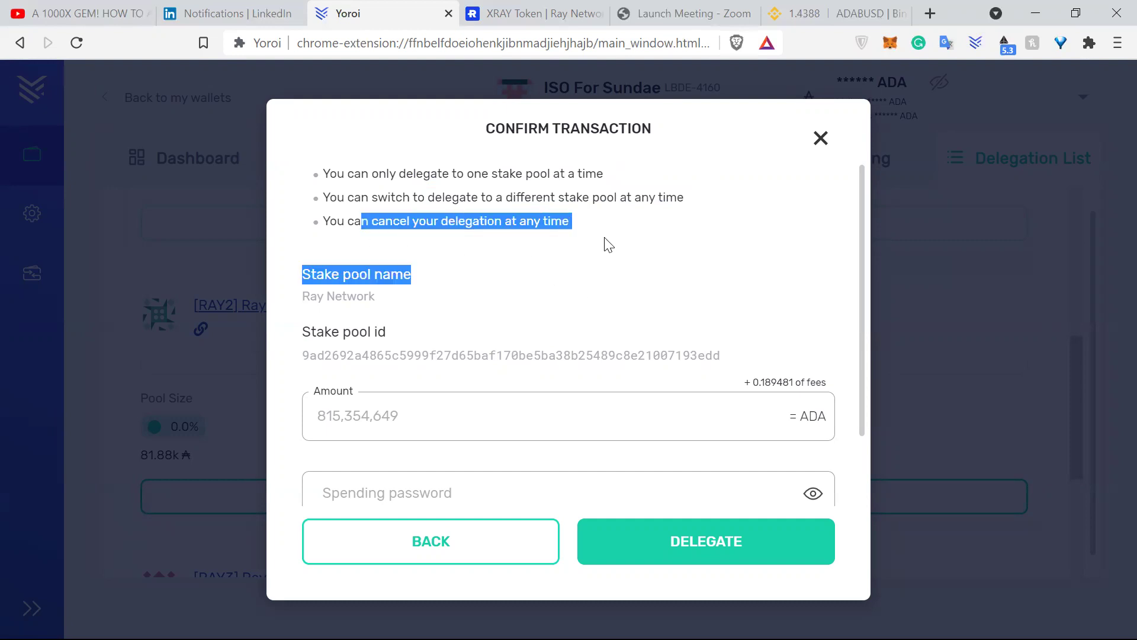
click(660, 251)
scroll(664, 314, down, 1)
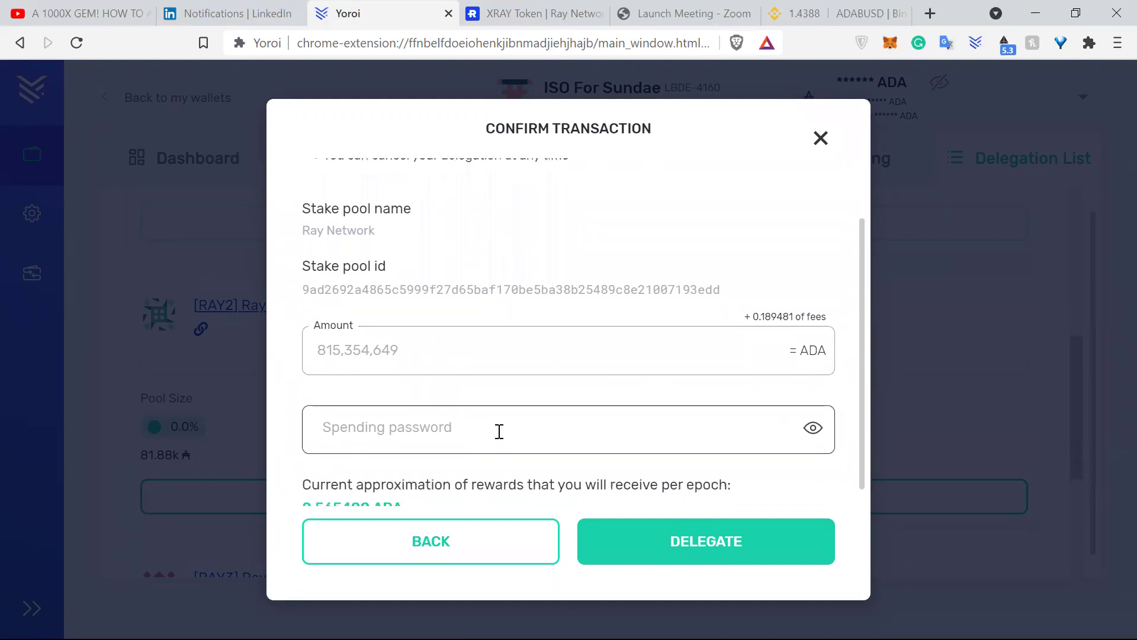
Step: Enter the spending password in the Confirm Transaction dialog
click(602, 421)
text(••••••••••••••)
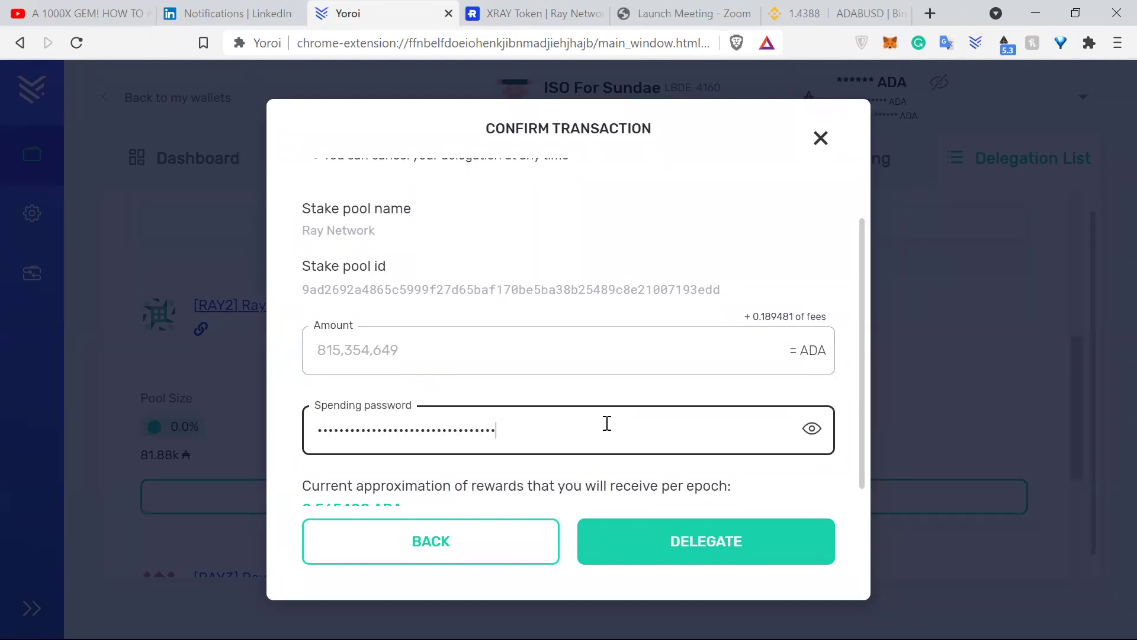
scroll(680, 569, down, 1)
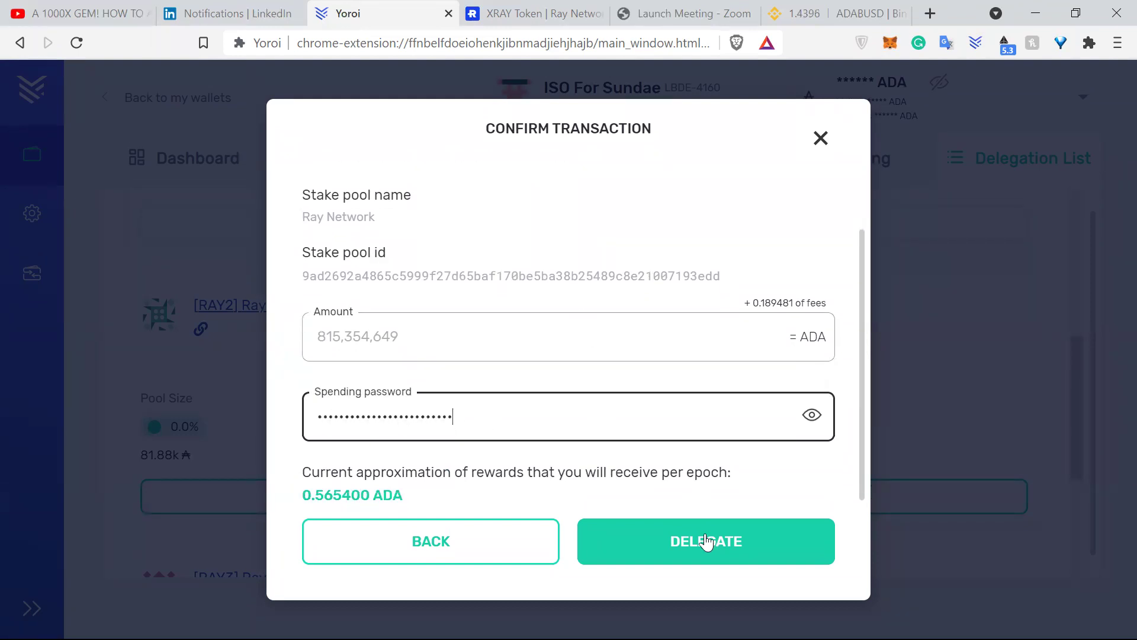
scroll(688, 327, up, 1)
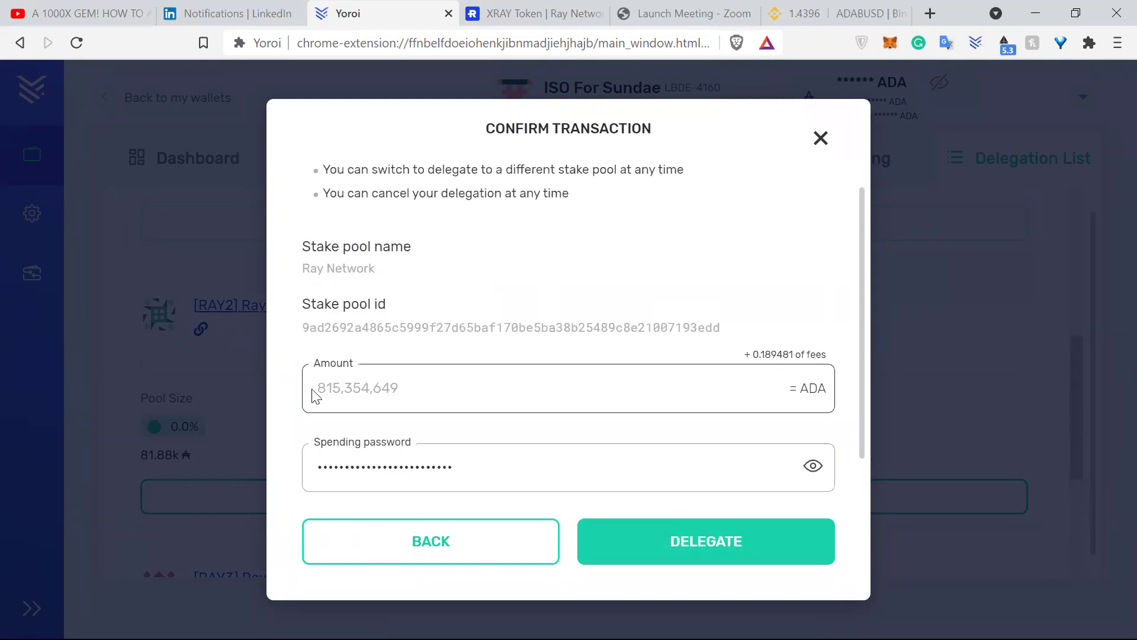
Step: Review the 815,354,649 ADA delegation amount, then return the caret to the spending password field
drag(438, 398, 312, 395)
click(522, 403)
drag(513, 394, 286, 400)
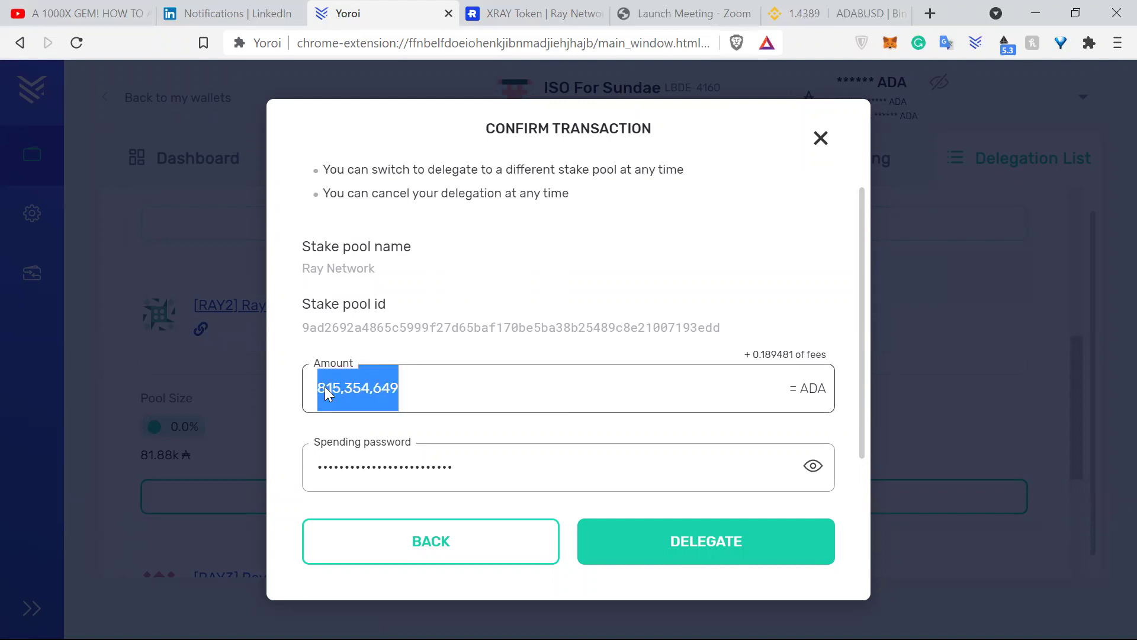
click(585, 396)
scroll(627, 401, up, 1)
scroll(593, 394, down, 2)
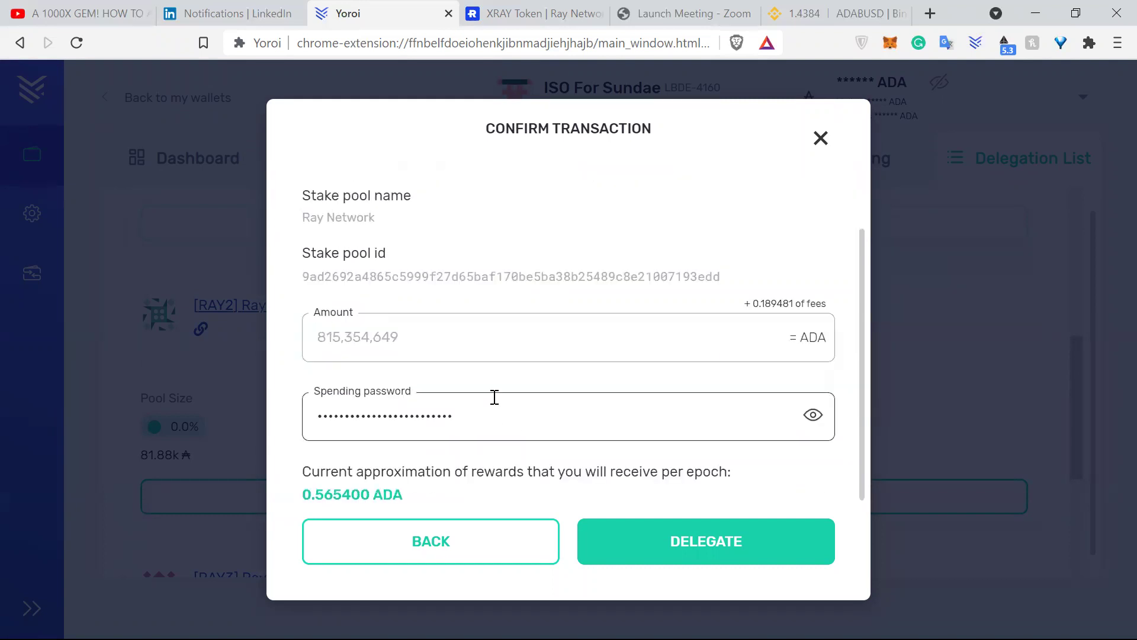
drag(468, 343, 284, 332)
click(510, 410)
double_click(541, 408)
key(ctrl+v)
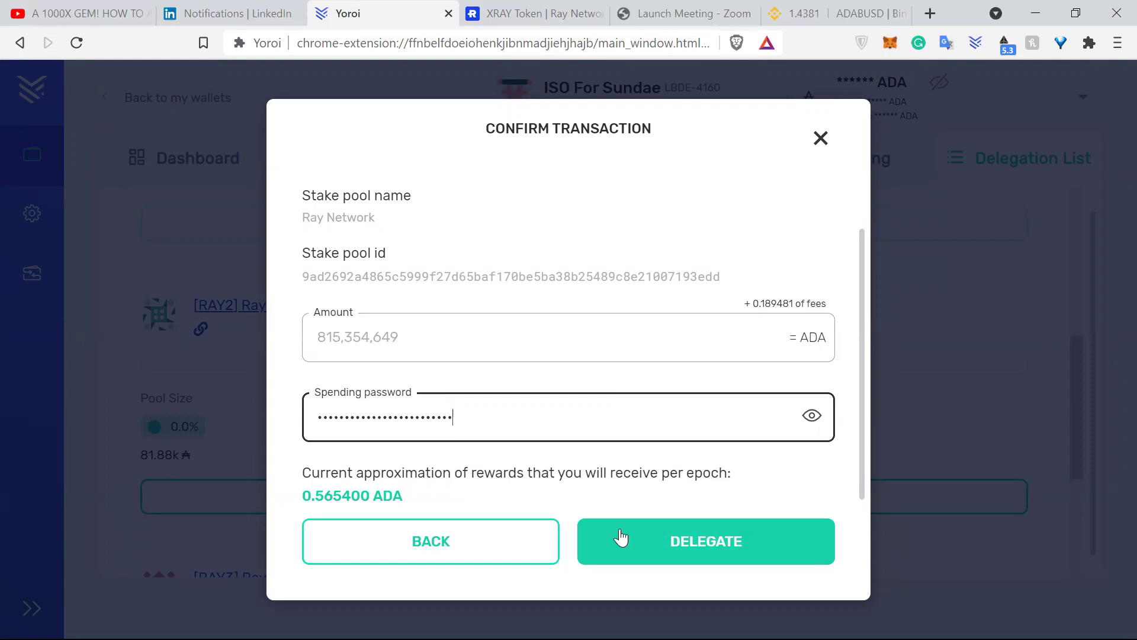
Step: Close the confirmation and view the dashboard's Upcoming Rewards, showing [RAY] Ray Network for epochs 275–278
click(823, 141)
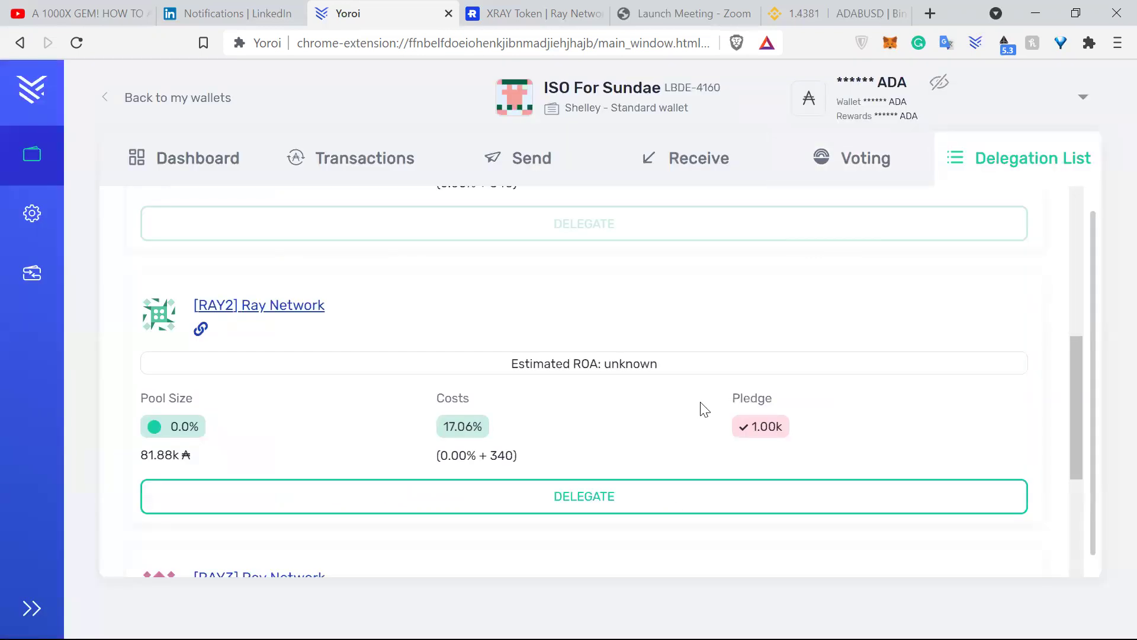
scroll(701, 405, up, 10)
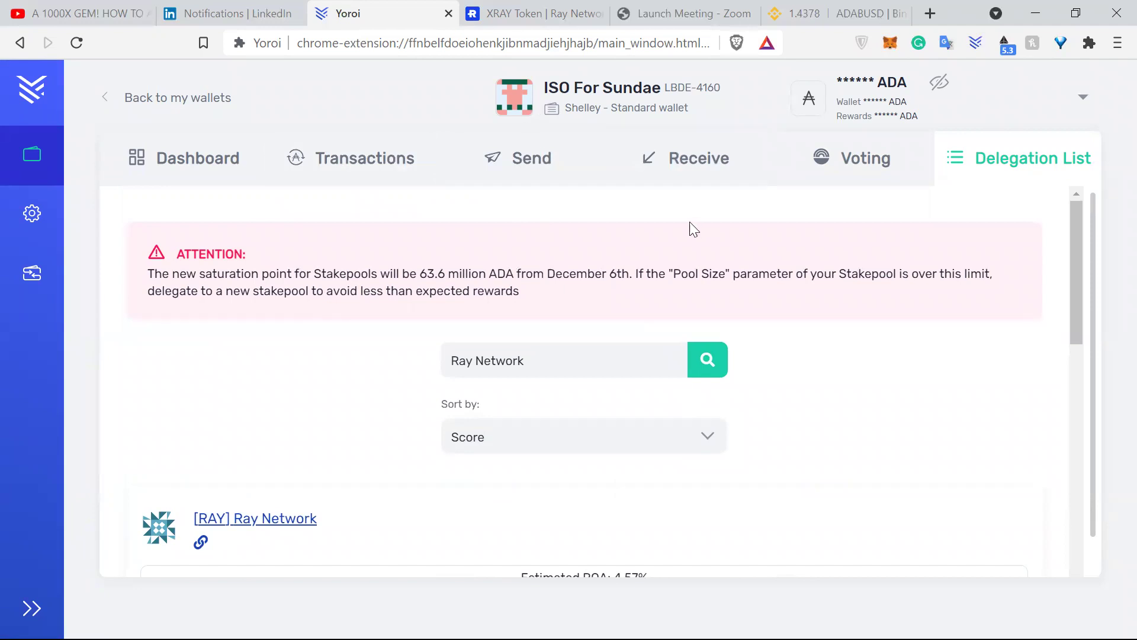
click(219, 172)
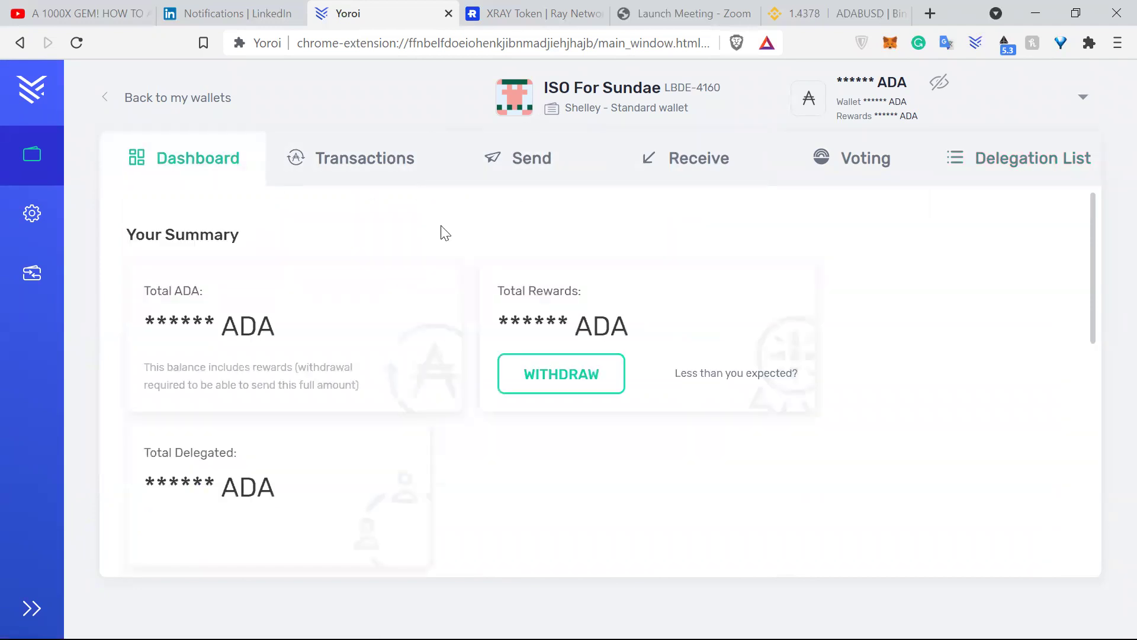
scroll(480, 305, down, 8)
scroll(475, 296, up, 4)
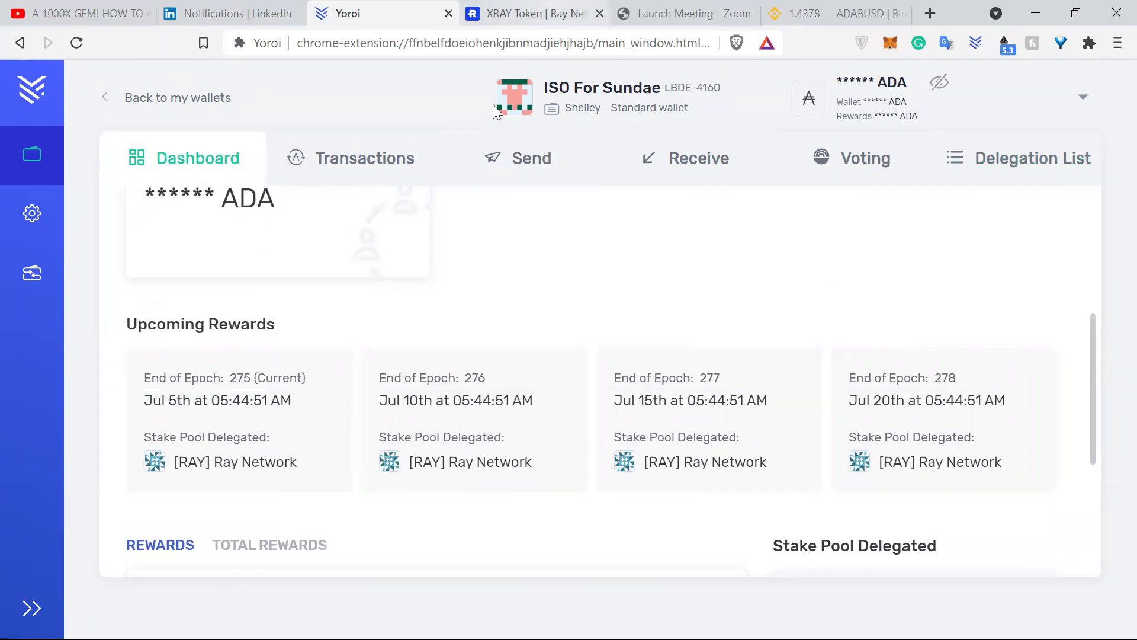
Step: Switch to the XRAY Token website and inspect its full web address
key(ctrl+Tab)
scroll(415, 278, up, 3)
scroll(314, 142, down, 1)
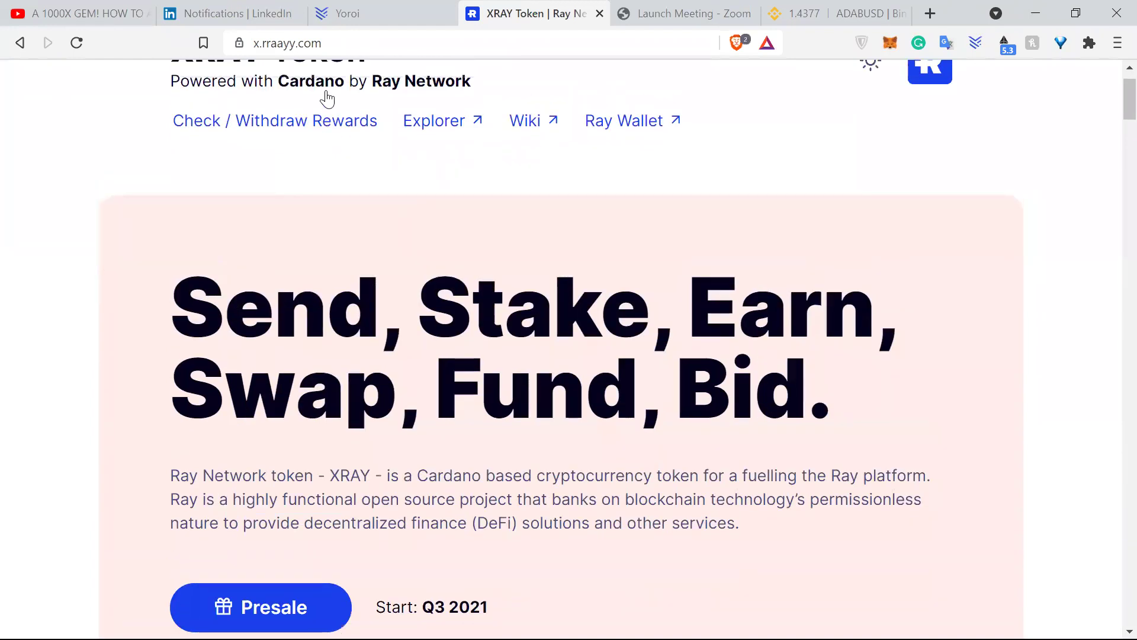
key(ctrl+l)
scroll(379, 178, up, 1)
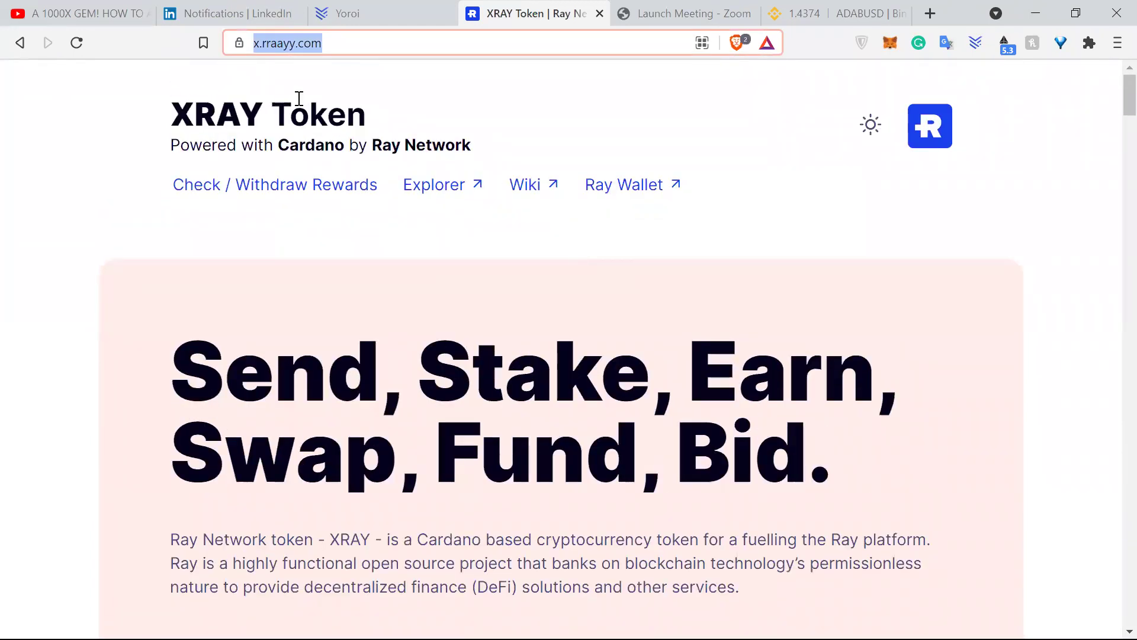
key(End)
key(Left)
key(Left)
key(Left)
key(Left)
key(shift+Home)
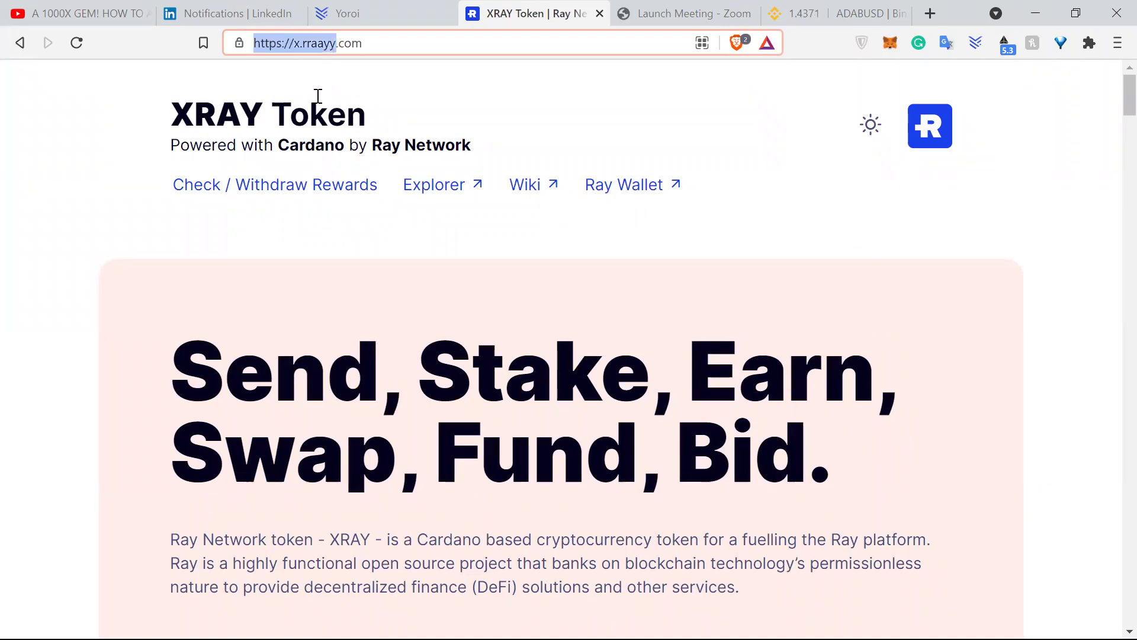
key(Home)
key(shift+End)
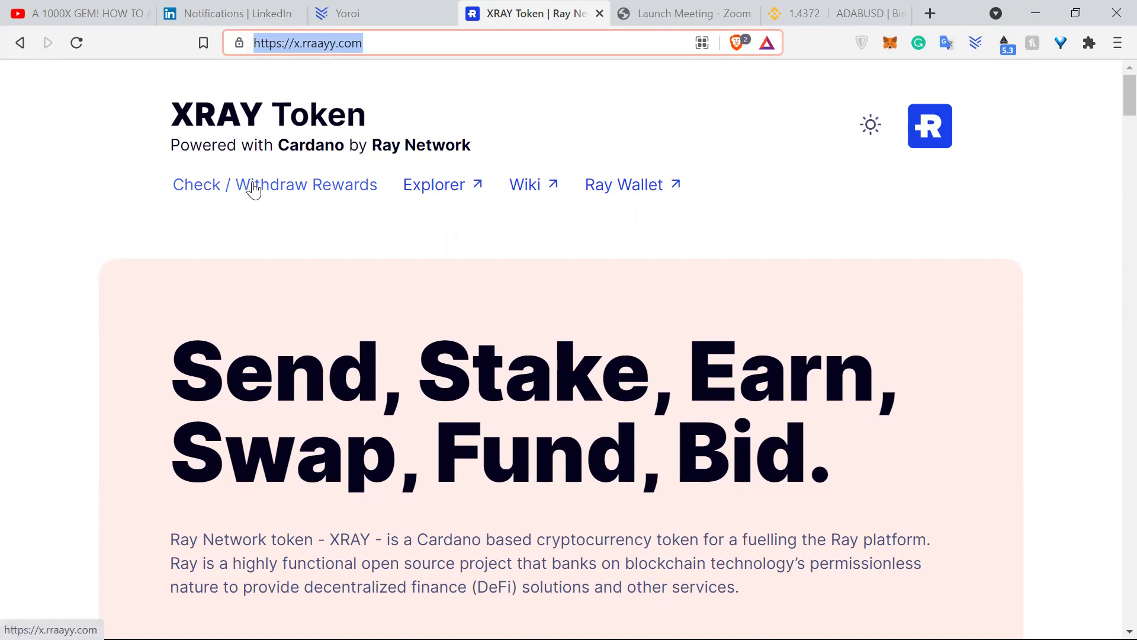
Step: Open the XRAY 'Check / Withdraw Rewards' form, then return to the Yoroi wallet
drag(141, 181, 379, 185)
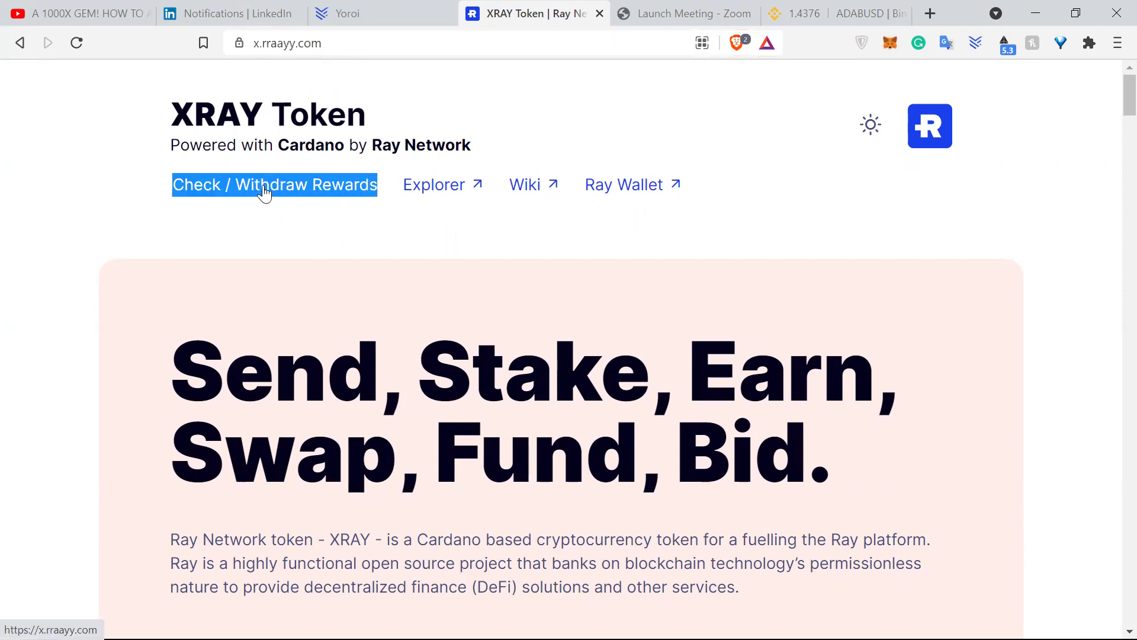
click(345, 204)
click(446, 13)
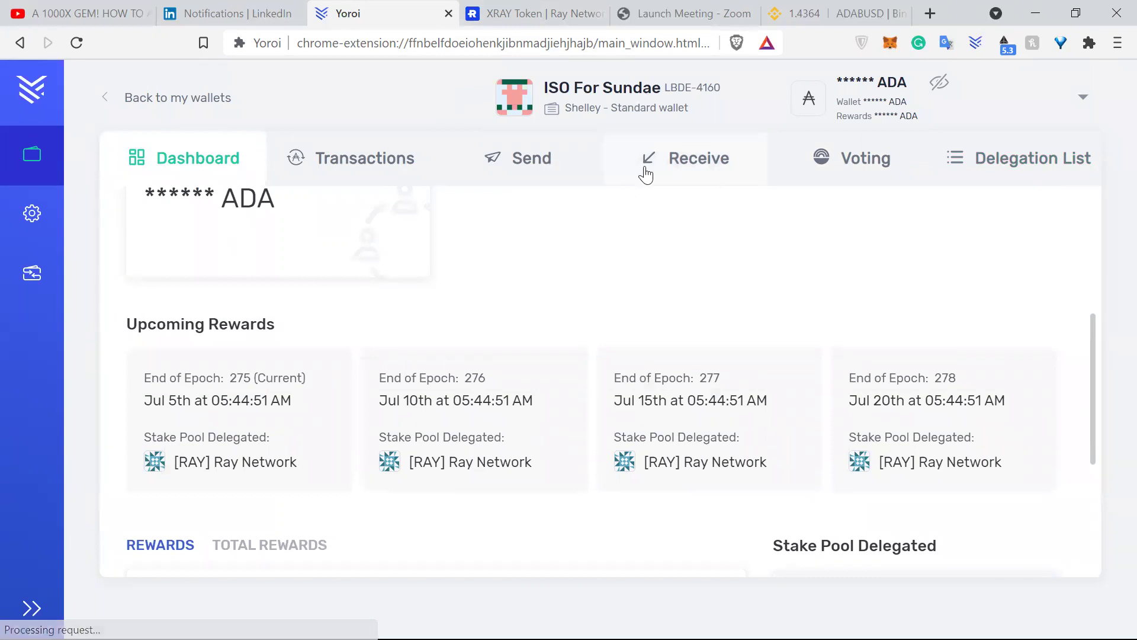
Step: Copy the wallet's second generated receive address from Yoroi's Receive tab
click(679, 157)
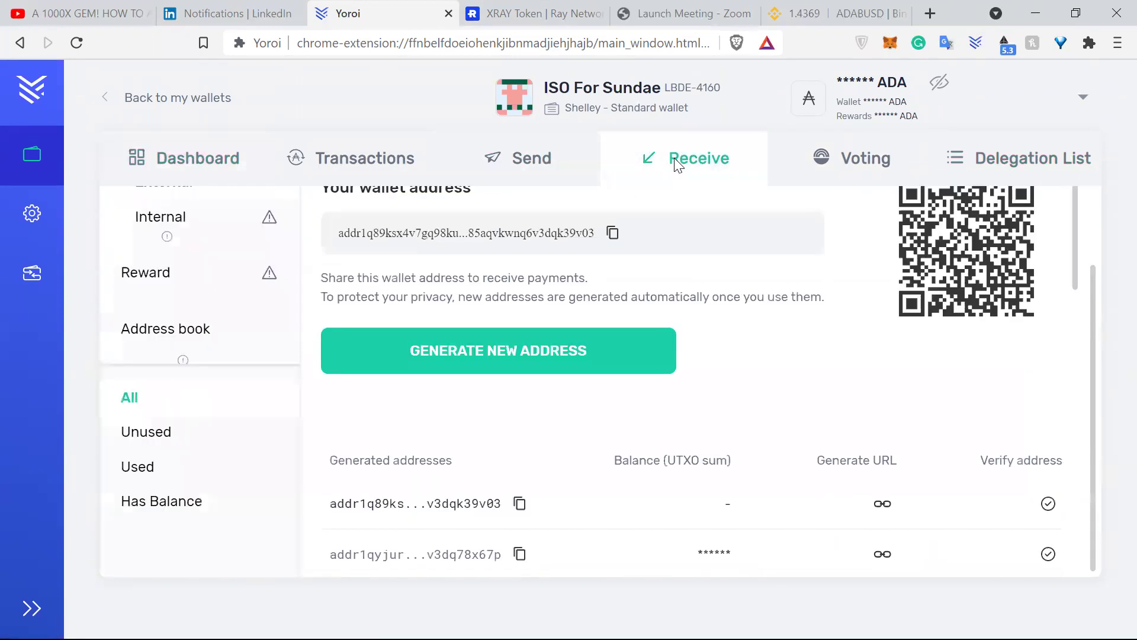
scroll(620, 338, down, 5)
scroll(584, 389, up, 2)
scroll(583, 389, up, 1)
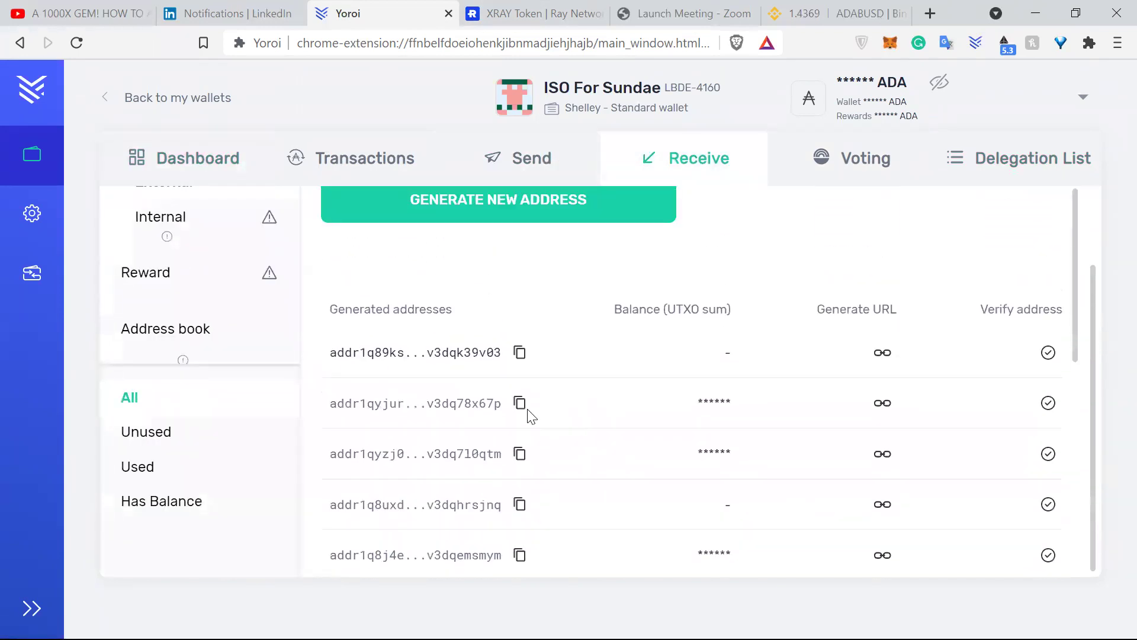
click(519, 402)
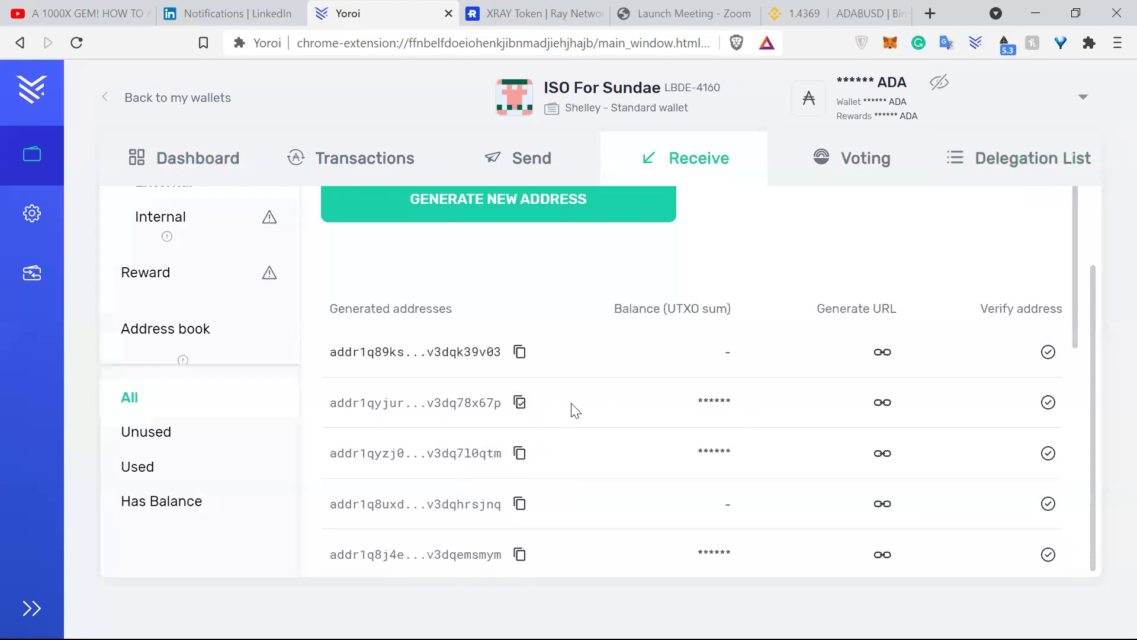
Step: Paste the copied address into the XRAY Withdraw Rewards form and submit it
drag(502, 402, 336, 403)
scroll(571, 227, up, 3)
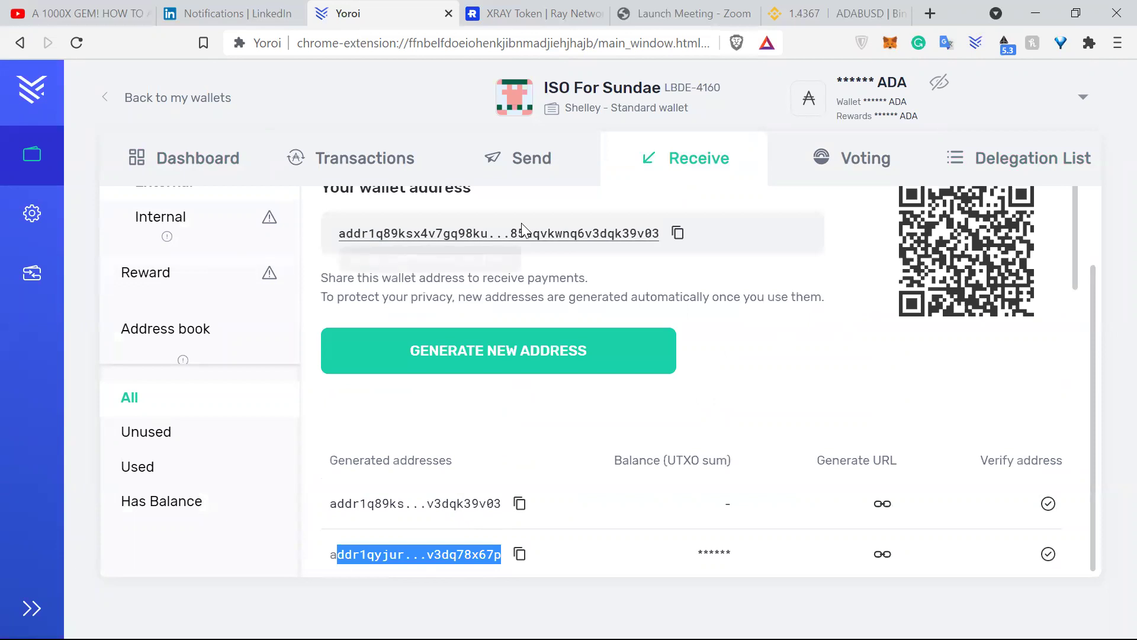
scroll(571, 231, up, 2)
scroll(610, 326, down, 3)
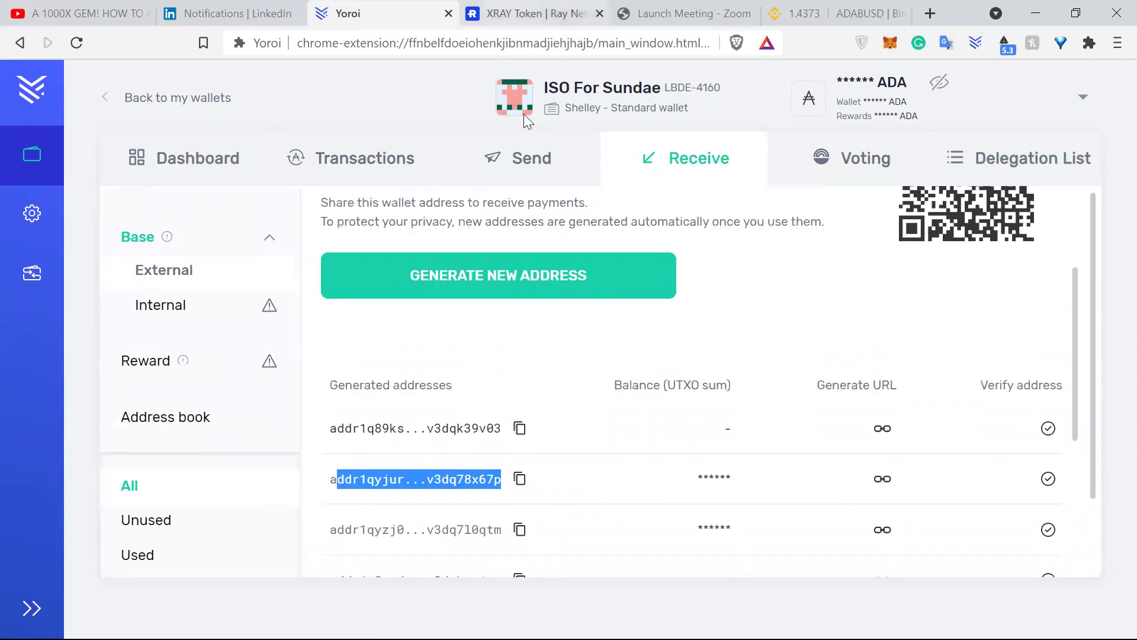
click(521, 13)
key(ctrl+v)
click(575, 407)
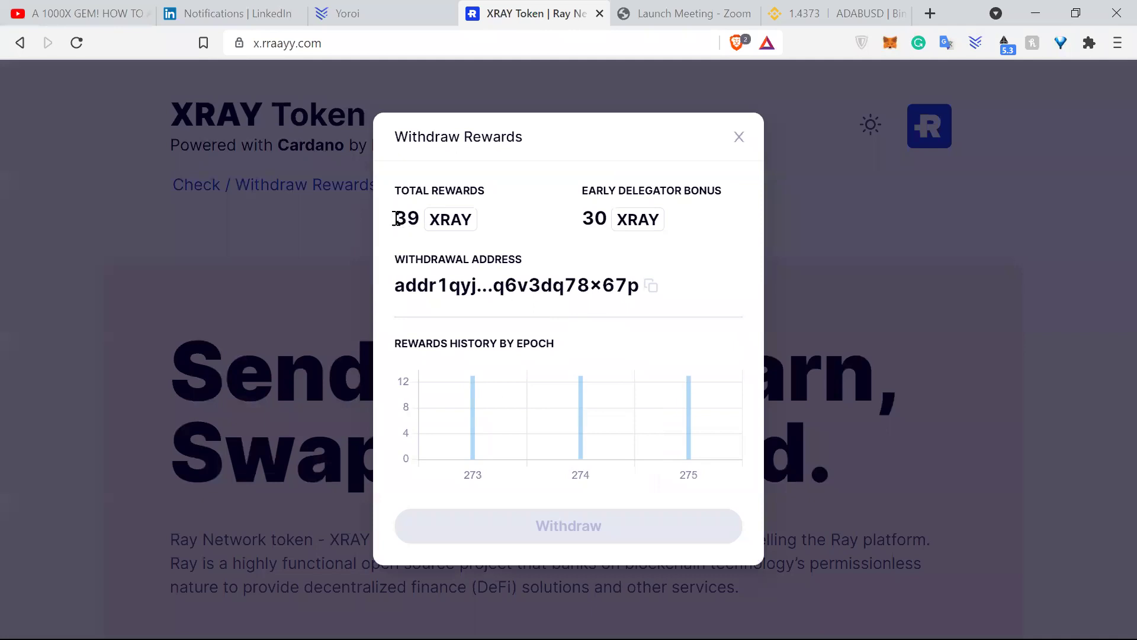
Step: Review the 39 XRAY total and 30 XRAY bonus, and the roughly 13 XRAY bars for epochs 273–275
drag(405, 220, 393, 191)
click(673, 224)
click(393, 191)
mouse_move(604, 436)
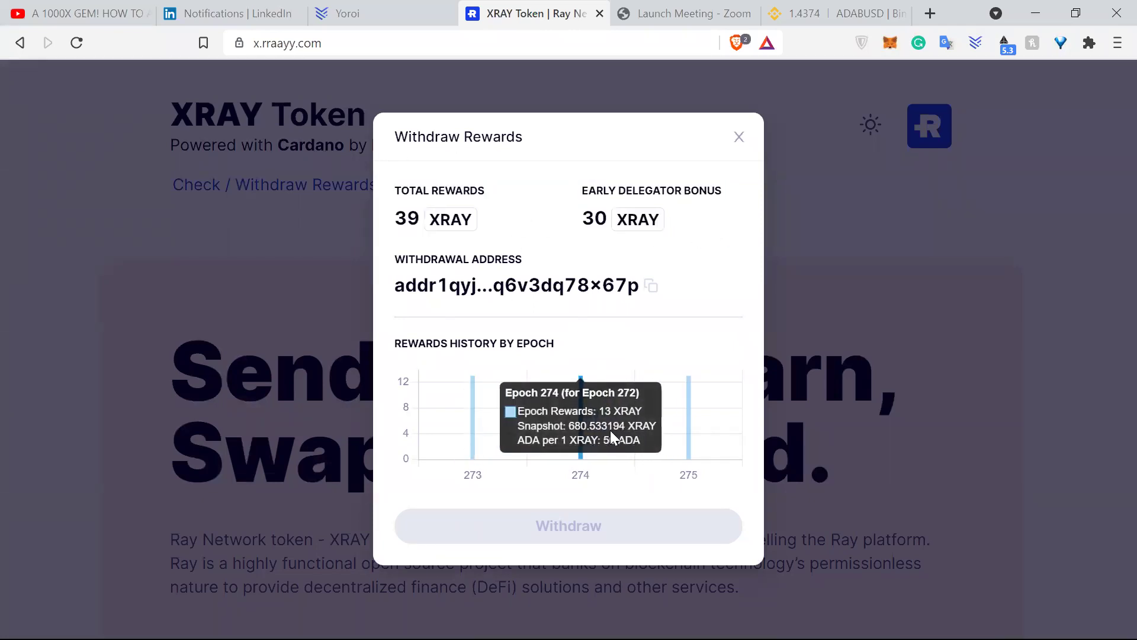
mouse_move(692, 423)
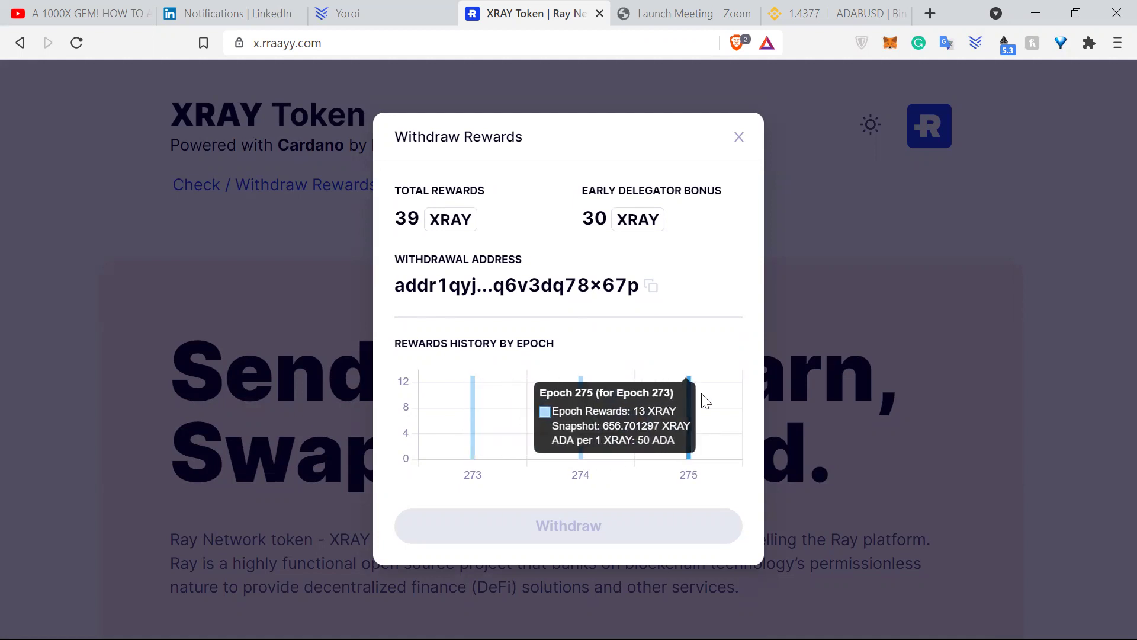
mouse_move(472, 410)
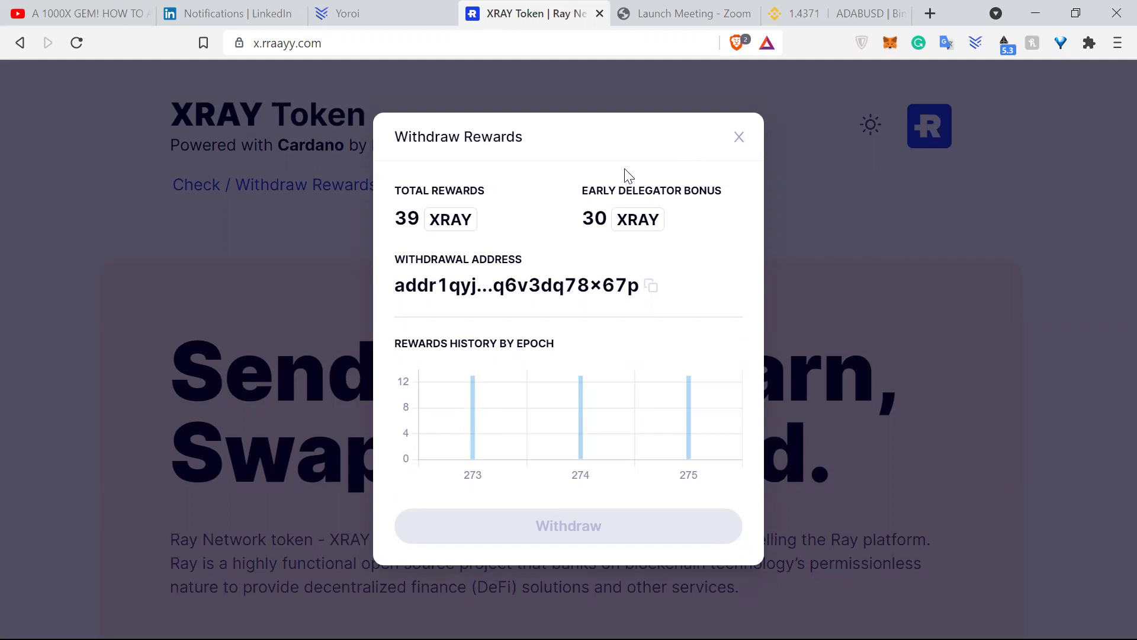
Step: In Yoroi's Receive page, highlight the second receive address and its masked balance
click(385, 13)
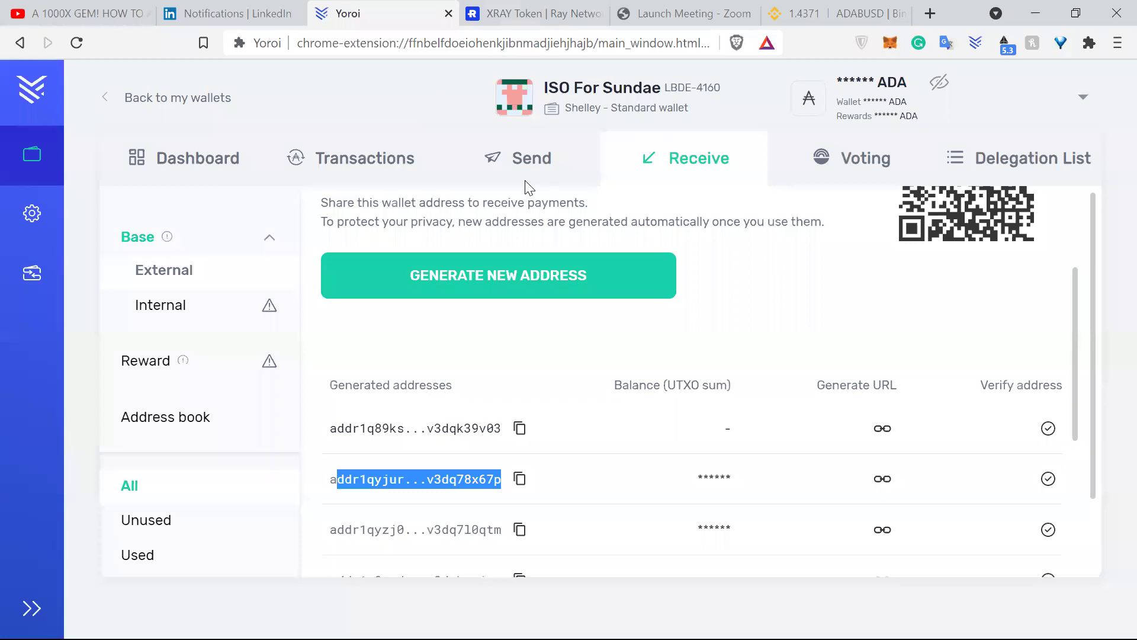
scroll(637, 315, up, 2)
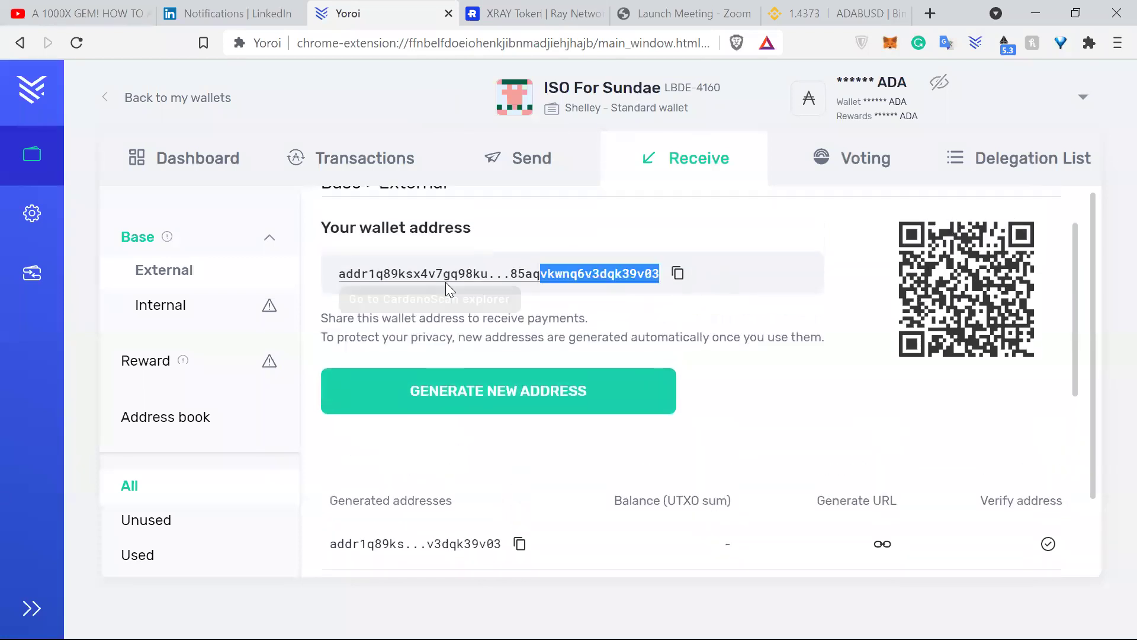
drag(420, 284, 322, 497)
click(329, 267)
scroll(657, 356, down, 5)
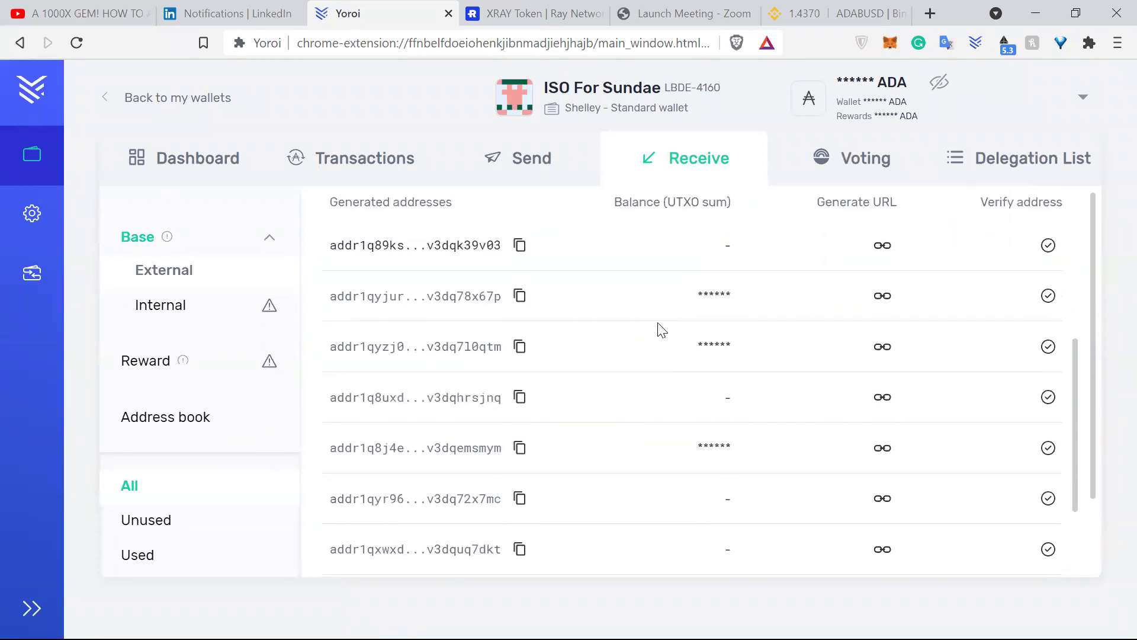
drag(736, 295, 330, 296)
click(322, 300)
drag(762, 310, 652, 299)
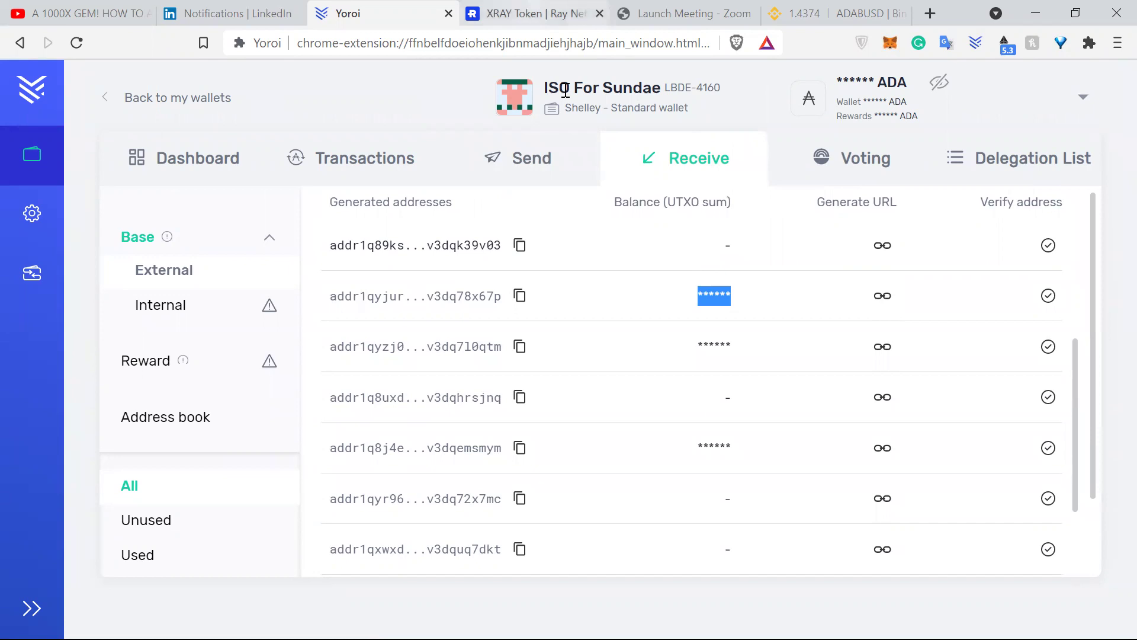
Step: Glance at the XRAY rewards summary, then return to Yoroi and scroll the address list
key(ctrl+Tab)
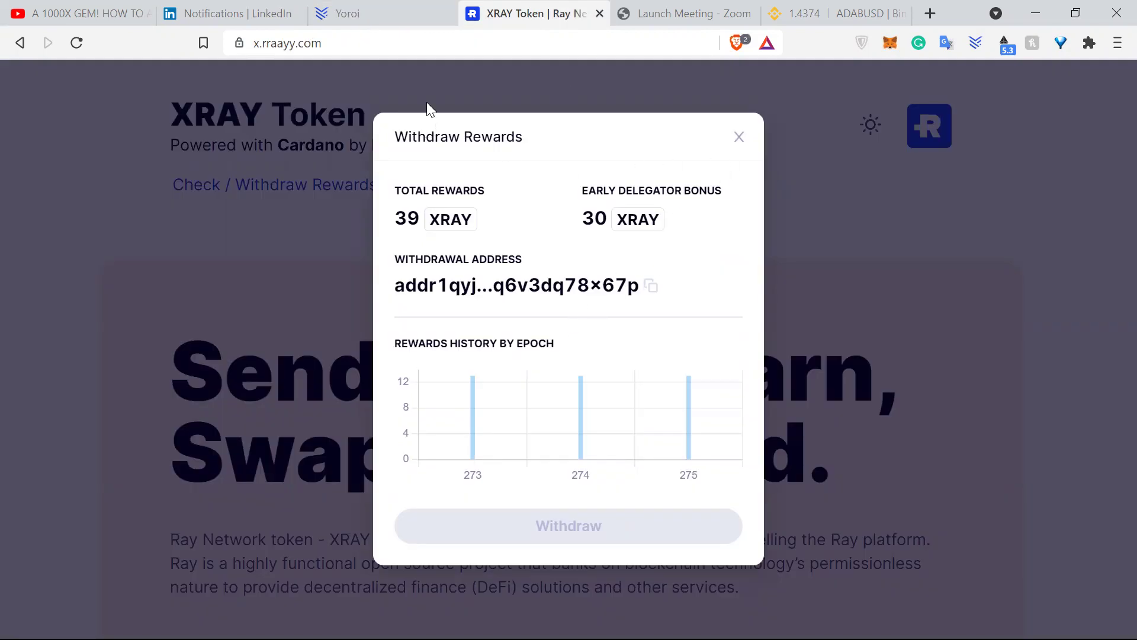
click(367, 14)
click(766, 307)
scroll(767, 307, up, 7)
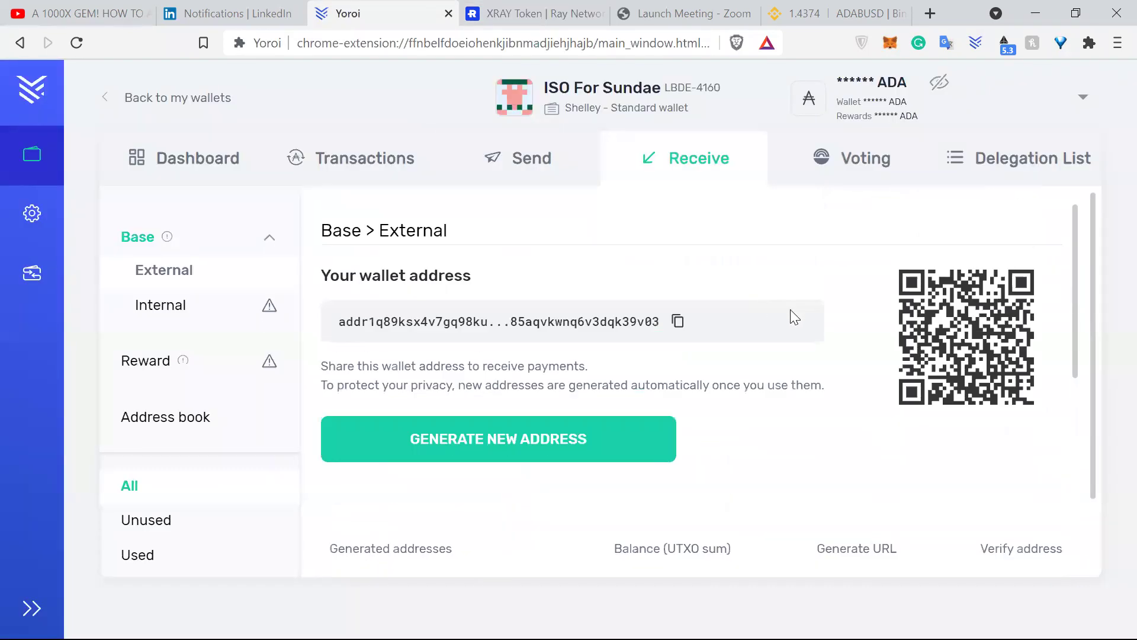
scroll(869, 331, down, 5)
scroll(874, 332, up, 5)
scroll(871, 331, down, 5)
scroll(869, 330, up, 5)
Step: Highlight the wallet address details under the Base > External heading
drag(732, 322, 399, 273)
click(460, 271)
drag(478, 279, 327, 229)
click(472, 255)
drag(704, 317, 324, 260)
click(469, 270)
Step: Re-check the wallet address and heading, then bring back the 39 XRAY rewards summary
drag(704, 314, 322, 277)
click(323, 277)
scroll(764, 333, down, 4)
scroll(770, 335, up, 4)
drag(699, 320, 323, 264)
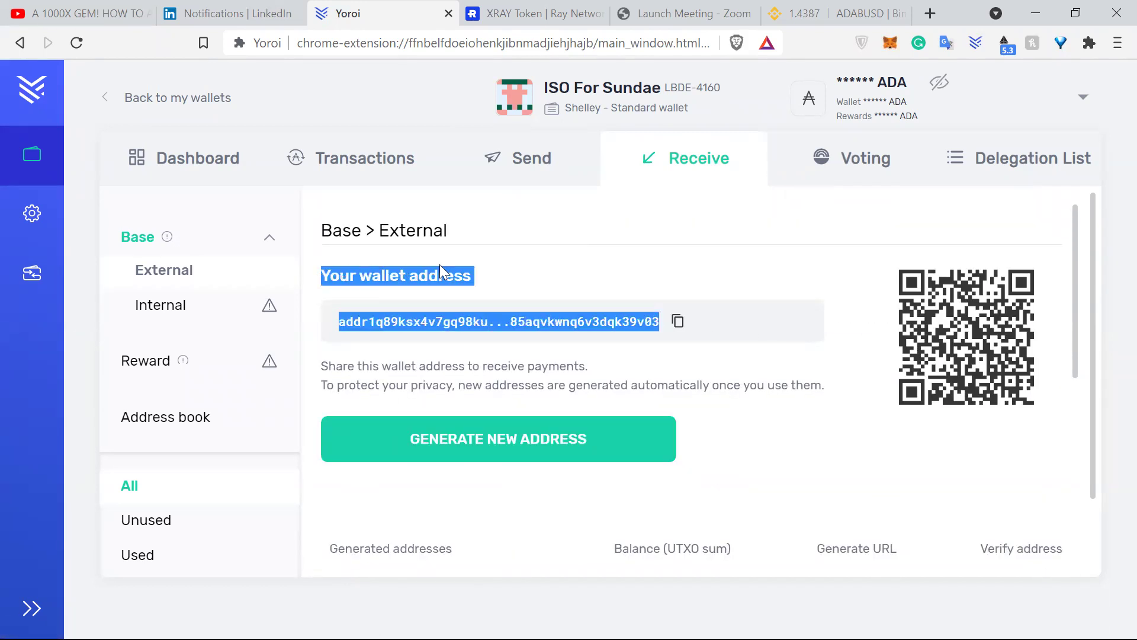
click(325, 269)
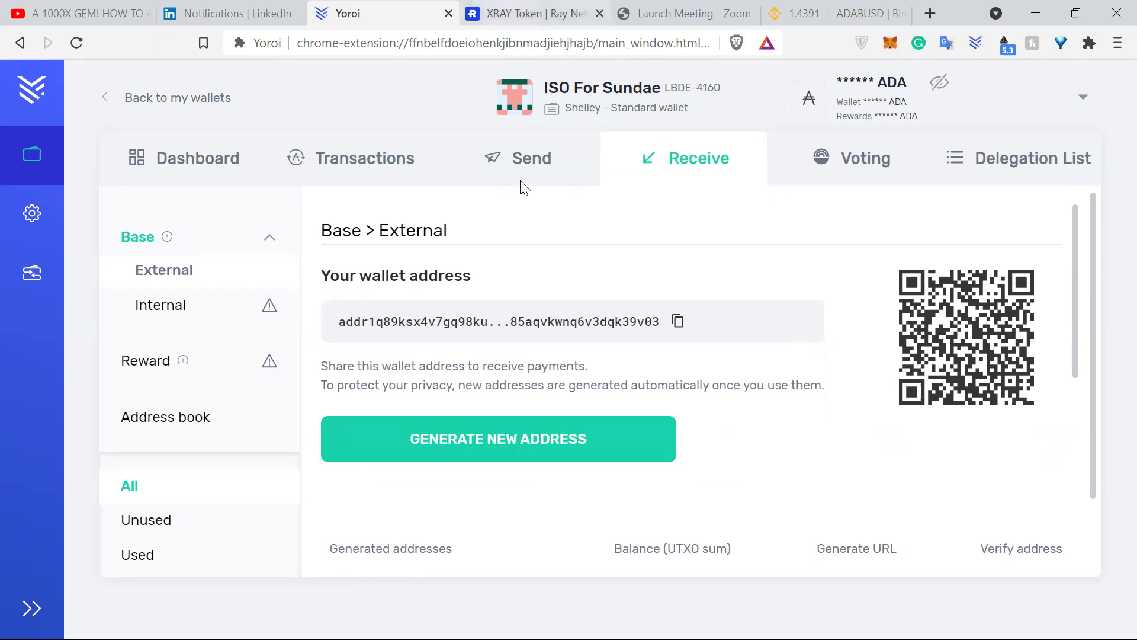
key(ctrl+Tab)
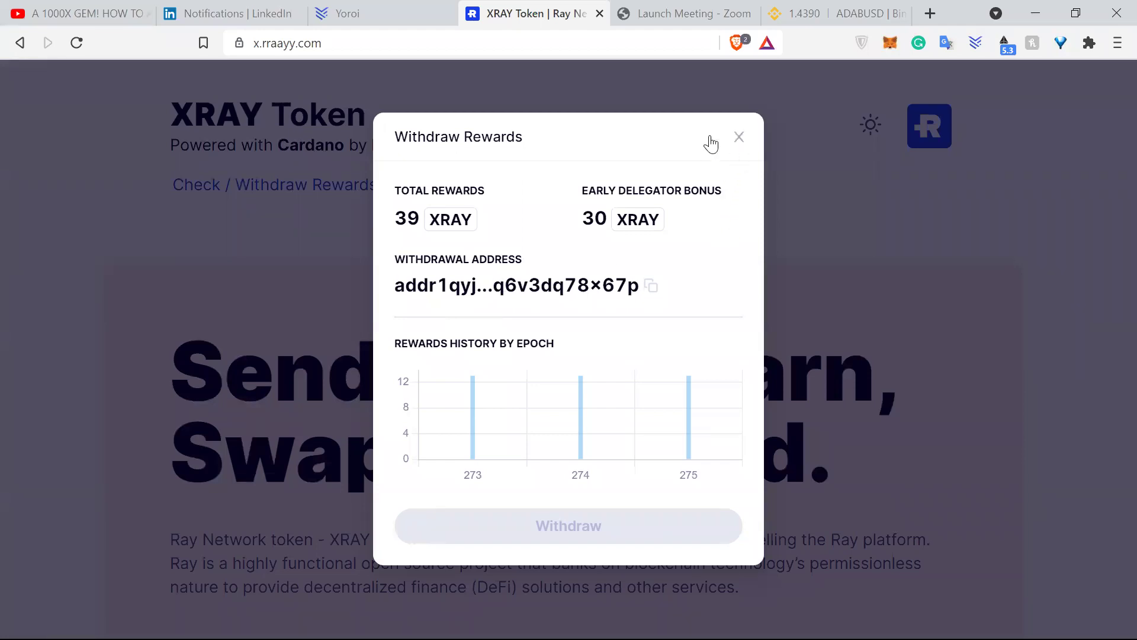
Step: Return to Yoroi's Receive page and highlight the external base address with its headings
key(ctrl+shift+Tab)
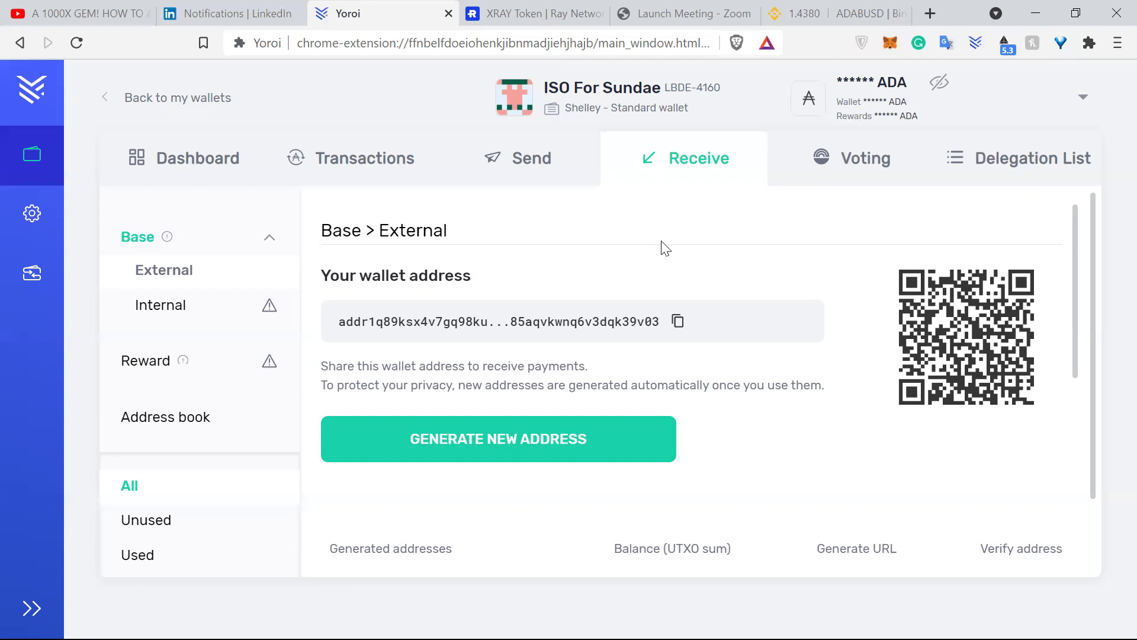
drag(712, 311, 329, 236)
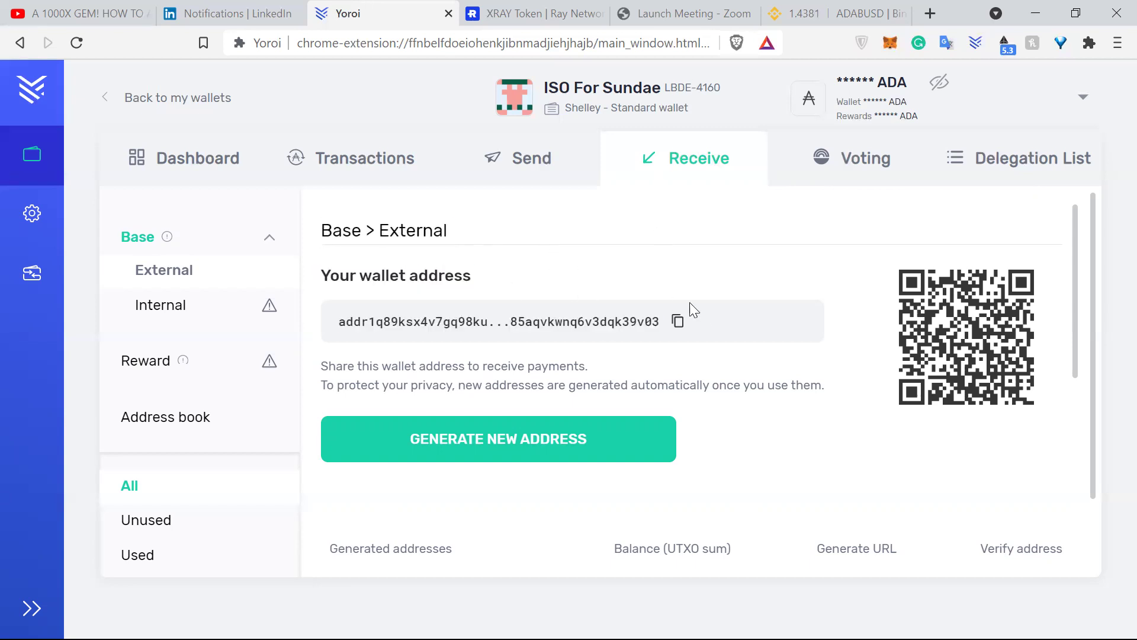